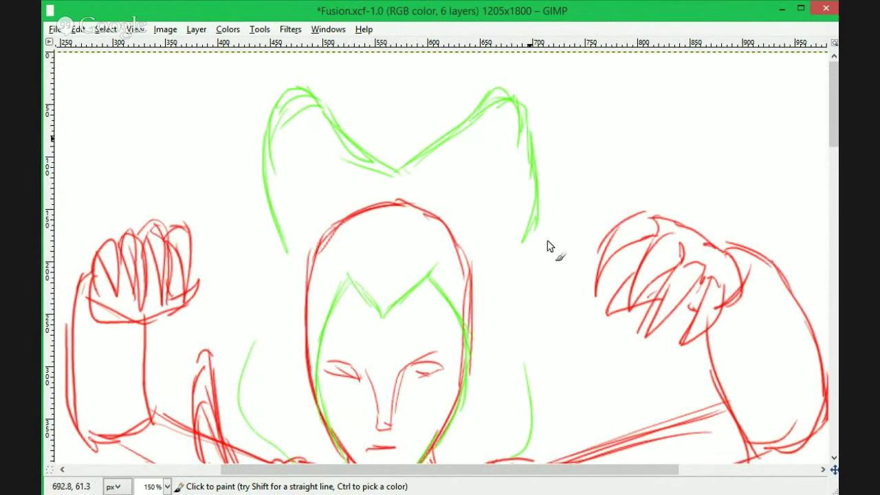
Sketch green hair outlines down both sides of the head, ending in wavy locks over the shoulders and chest.
{"action": "left_click_drag", "start_coordinate": [287, 159], "coordinate": [254, 297]}
{"action": "left_click_drag", "start_coordinate": [526, 146], "coordinate": [526, 360]}
{"action": "scroll", "coordinate": [395, 269], "scroll_direction": "up", "scroll_amount": 3}
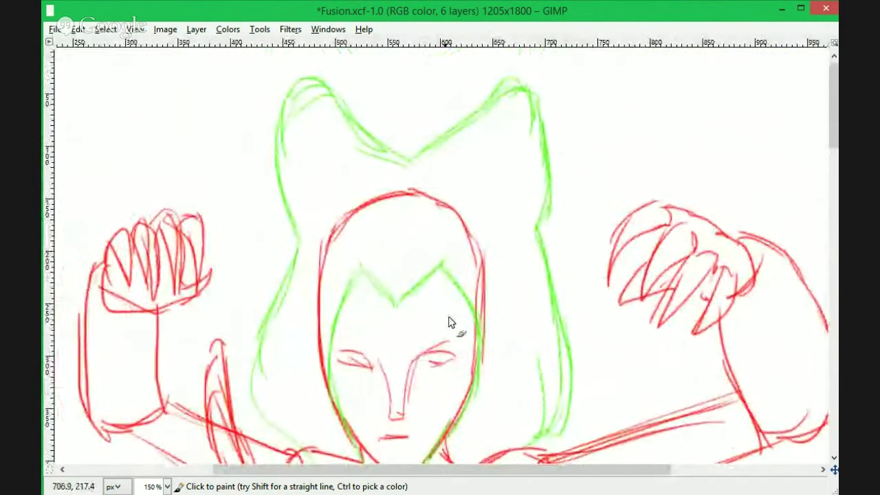
{"action": "left_click_drag", "start_coordinate": [427, 143], "coordinate": [520, 95]}
{"action": "left_click_drag", "start_coordinate": [527, 136], "coordinate": [538, 276]}
{"action": "mouse_move", "coordinate": [484, 290]}
{"action": "left_mouse_down"}
{"action": "mouse_move", "coordinate": [485, 275]}
{"action": "mouse_move", "coordinate": [524, 287]}
{"action": "left_mouse_up"}
{"action": "scroll", "coordinate": [524, 286], "scroll_direction": "down", "scroll_amount": 1}
{"action": "scroll", "coordinate": [525, 287], "scroll_direction": "right", "scroll_amount": 2}
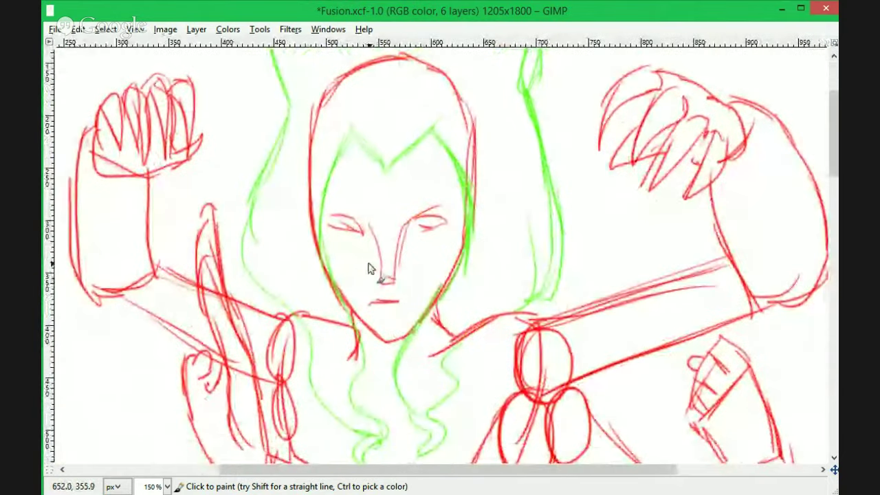
Draw the curved lower and upper edges of a mask across the face and a pointed gem on the forehead.
{"action": "mouse_move", "coordinate": [324, 242]}
{"action": "left_mouse_down"}
{"action": "mouse_move", "coordinate": [388, 273]}
{"action": "mouse_move", "coordinate": [462, 241]}
{"action": "left_mouse_up"}
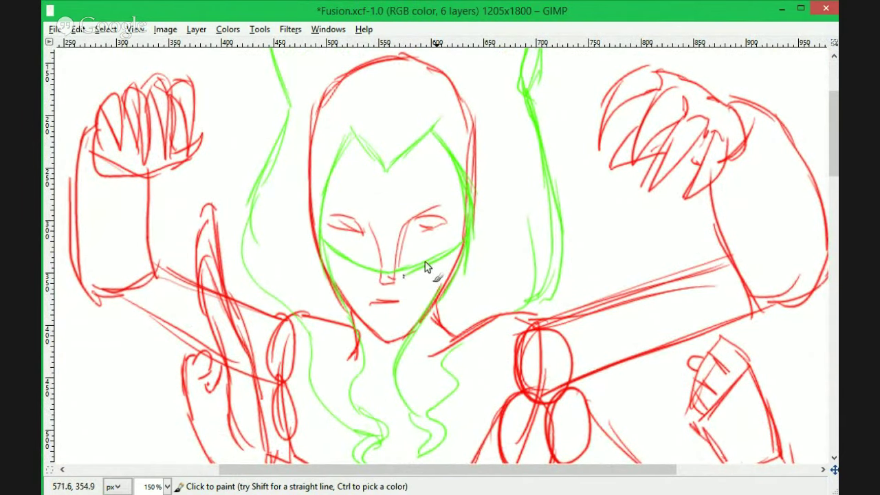
{"action": "left_click_drag", "start_coordinate": [327, 198], "coordinate": [465, 200]}
{"action": "scroll", "coordinate": [464, 206], "scroll_direction": "up", "scroll_amount": 2}
{"action": "mouse_move", "coordinate": [392, 231]}
{"action": "left_mouse_down"}
{"action": "mouse_move", "coordinate": [383, 191]}
{"action": "mouse_move", "coordinate": [421, 206]}
{"action": "left_mouse_up"}
{"action": "scroll", "coordinate": [356, 204], "scroll_direction": "down", "scroll_amount": 3}
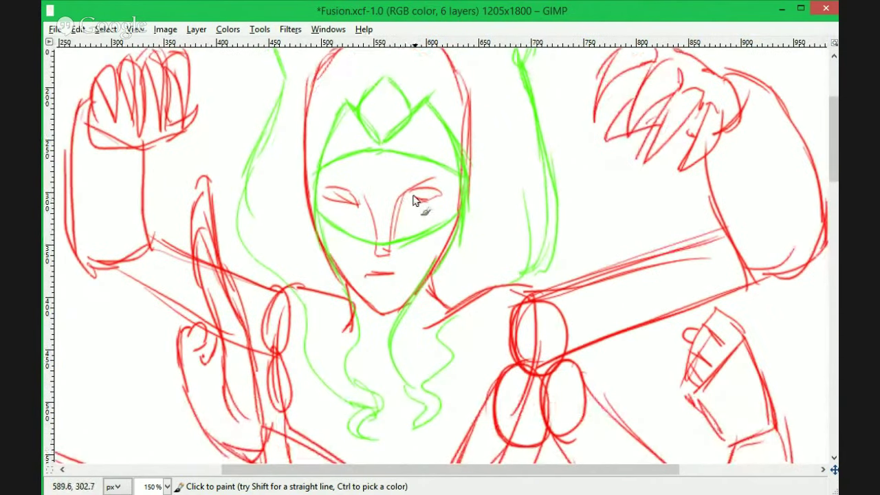
Draw a round outline over the eye on the viewer's right and an oval gem just below the chin.
{"action": "left_click_drag", "start_coordinate": [405, 205], "coordinate": [442, 201]}
{"action": "left_click_drag", "start_coordinate": [381, 321], "coordinate": [383, 322]}
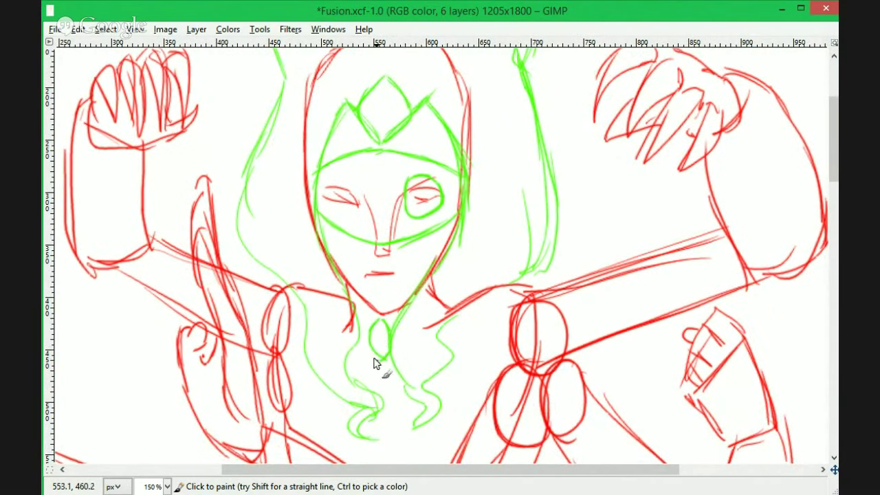
{"action": "scroll", "coordinate": [446, 191], "scroll_direction": "down", "scroll_amount": 8}
{"action": "scroll", "coordinate": [445, 192], "scroll_direction": "up", "scroll_amount": 1}
Add a small eye shape above the round eye and outline the large eye on the opposite side of the face.
{"action": "mouse_move", "coordinate": [396, 226]}
{"action": "left_mouse_down"}
{"action": "mouse_move", "coordinate": [373, 226]}
{"action": "mouse_move", "coordinate": [404, 244]}
{"action": "left_mouse_up"}
{"action": "mouse_move", "coordinate": [526, 141]}
{"action": "left_mouse_down"}
{"action": "mouse_move", "coordinate": [539, 175]}
{"action": "mouse_move", "coordinate": [539, 330]}
{"action": "left_mouse_up"}
{"action": "left_click_drag", "start_coordinate": [541, 107], "coordinate": [536, 290]}
{"action": "left_click_drag", "start_coordinate": [436, 178], "coordinate": [467, 167]}
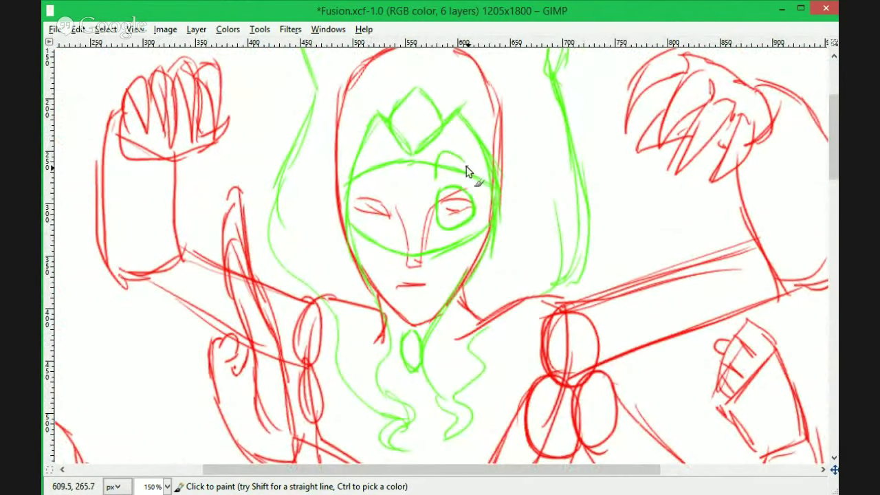
{"action": "left_click_drag", "start_coordinate": [361, 197], "coordinate": [394, 235]}
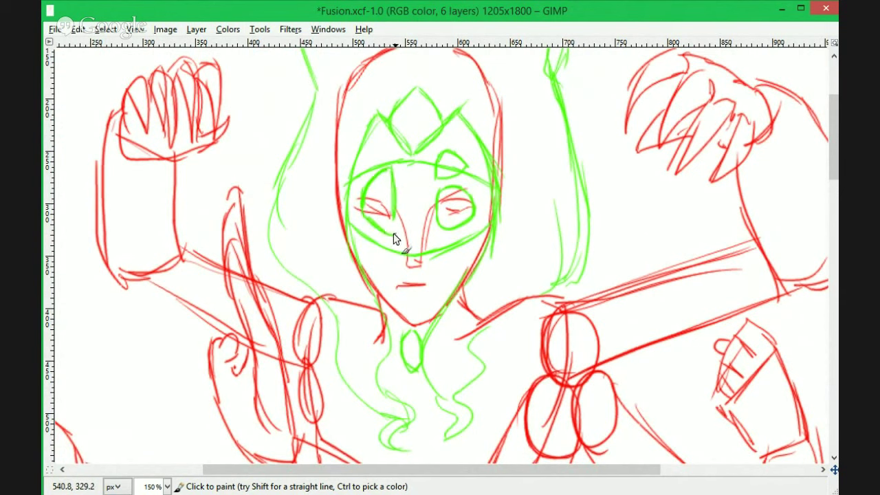
Erase the upper part of the large eye on the viewer's left and redraw it with an angry slanted lid.
{"action": "key", "text": "shift+e"}
{"action": "mouse_move", "coordinate": [368, 183]}
{"action": "left_mouse_down"}
{"action": "mouse_move", "coordinate": [398, 174]}
{"action": "mouse_move", "coordinate": [373, 175]}
{"action": "left_mouse_up"}
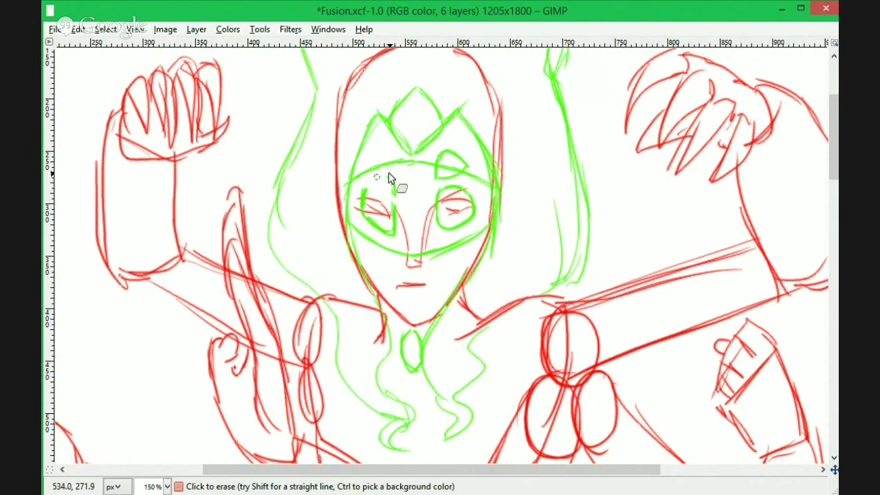
{"action": "key", "text": "n"}
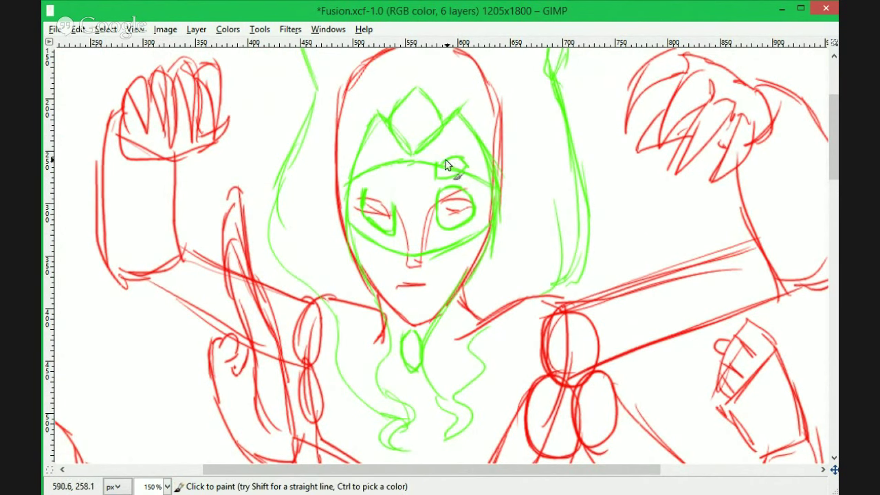
Erase the mask's upper edge, then draw a small slanted eye above the angry eye and full lips on the mouth.
{"action": "key", "text": "shift+e"}
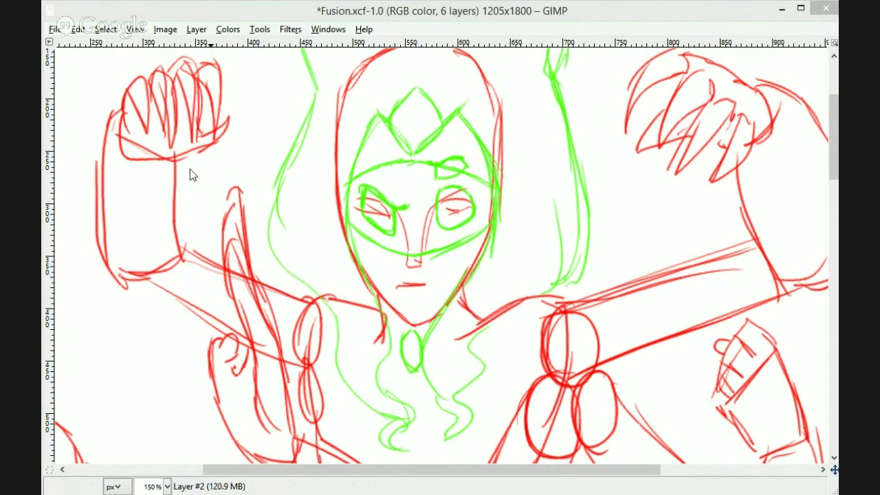
{"action": "mouse_move", "coordinate": [378, 172]}
{"action": "left_mouse_down"}
{"action": "mouse_move", "coordinate": [429, 166]}
{"action": "mouse_move", "coordinate": [422, 175]}
{"action": "mouse_move", "coordinate": [448, 168]}
{"action": "mouse_move", "coordinate": [470, 183]}
{"action": "left_mouse_up"}
{"action": "key", "text": "n"}
{"action": "left_click_drag", "start_coordinate": [392, 172], "coordinate": [365, 170]}
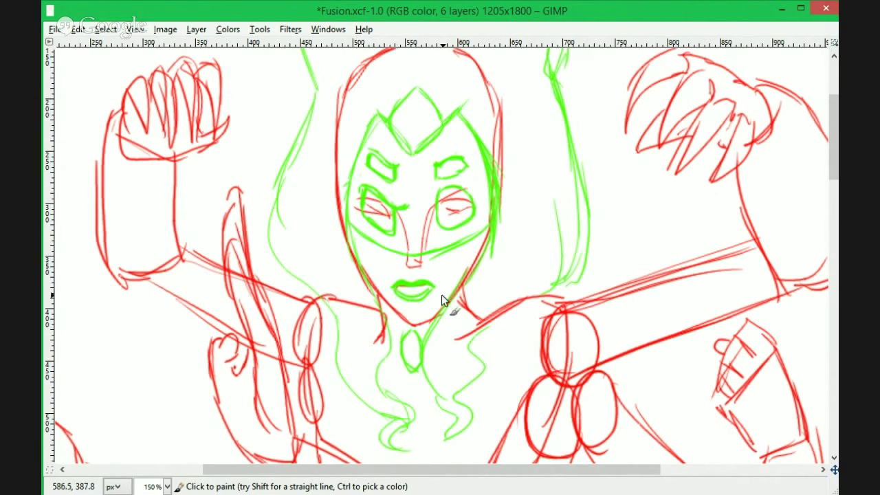
Fill in the pupils of the eyes, the nose and the line between the lips.
{"action": "mouse_move", "coordinate": [556, 169]}
{"action": "left_mouse_down"}
{"action": "mouse_move", "coordinate": [562, 183]}
{"action": "mouse_move", "coordinate": [502, 331]}
{"action": "mouse_move", "coordinate": [487, 289]}
{"action": "left_mouse_up"}
{"action": "left_click_drag", "start_coordinate": [375, 180], "coordinate": [376, 183]}
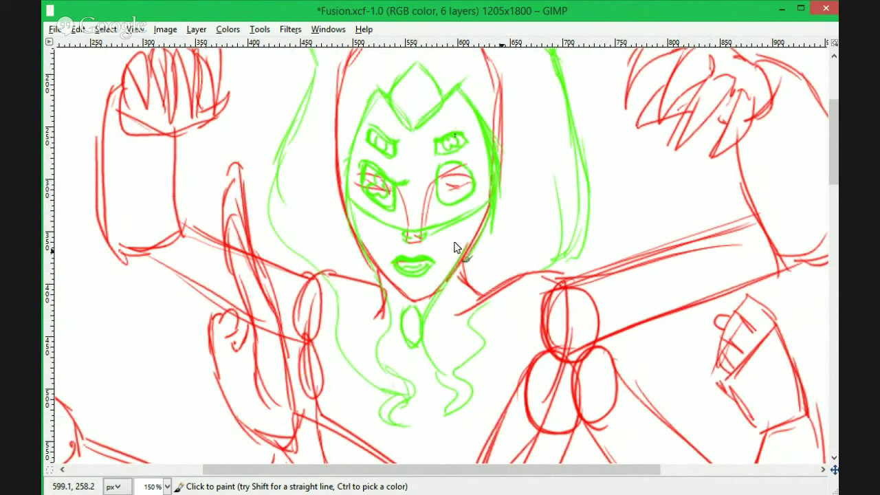
{"action": "scroll", "coordinate": [507, 257], "scroll_direction": "down", "scroll_amount": 1}
{"action": "scroll", "coordinate": [534, 290], "scroll_direction": "up", "scroll_amount": 2}
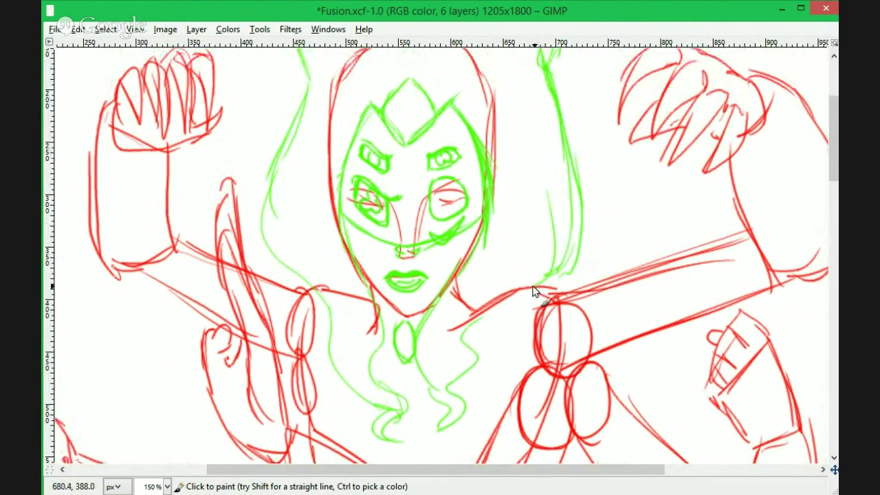
Undo the strokes beneath the round eye and place a third small eye above the upper eye on that side.
{"action": "key", "text": "ctrl+z"}
{"action": "key", "text": "ctrl+z"}
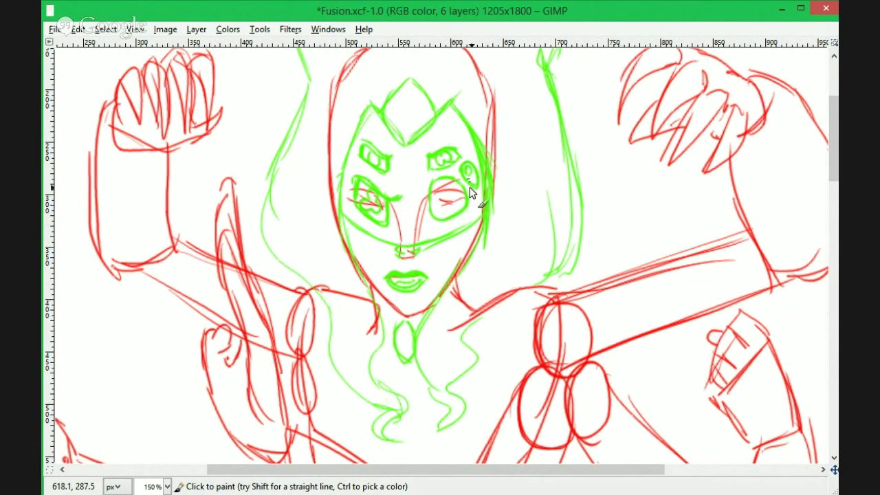
{"action": "mouse_move", "coordinate": [436, 142]}
{"action": "left_mouse_down"}
{"action": "mouse_move", "coordinate": [441, 130]}
{"action": "mouse_move", "coordinate": [420, 175]}
{"action": "mouse_move", "coordinate": [447, 156]}
{"action": "left_mouse_up"}
{"action": "key", "text": "f"}
{"action": "key", "text": "m"}
{"action": "left_click", "coordinate": [78, 29]}
{"action": "left_click", "coordinate": [93, 112]}
{"action": "key", "text": "ctrl+v"}
{"action": "left_click", "coordinate": [504, 158]}
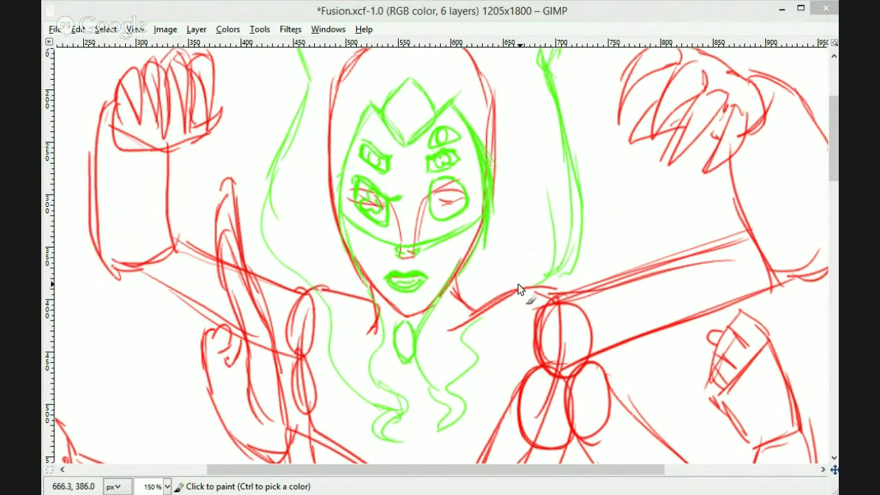
Draw long rounded flaps along both outer sides of the mask, from the brow down to the cheeks.
{"action": "scroll", "coordinate": [517, 296], "scroll_direction": "down", "scroll_amount": 10}
{"action": "scroll", "coordinate": [478, 279], "scroll_direction": "left", "scroll_amount": 2}
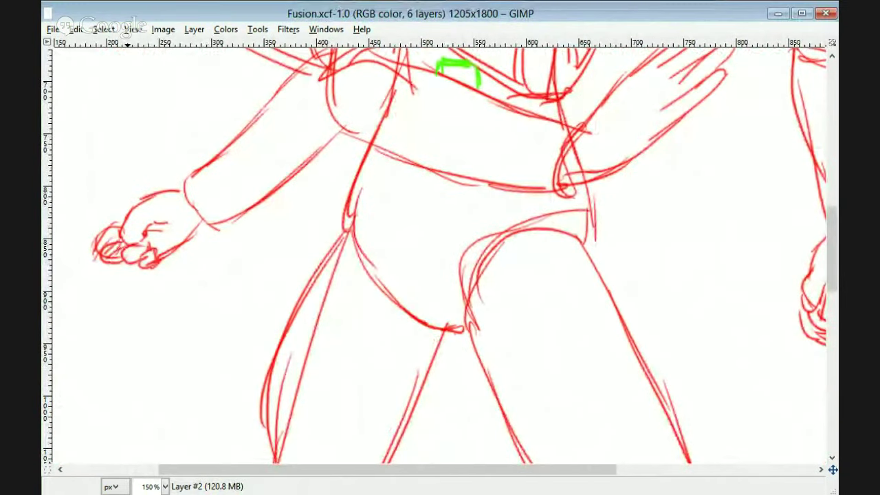
{"action": "scroll", "coordinate": [360, 338], "scroll_direction": "down", "scroll_amount": 4}
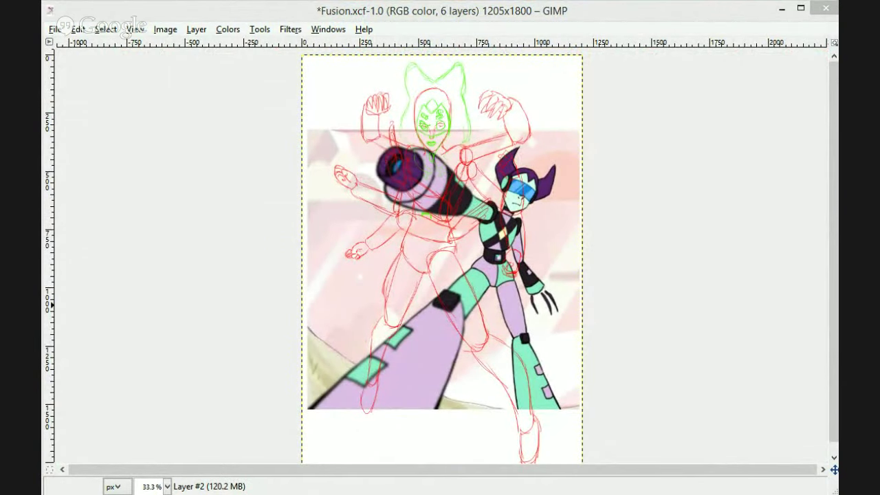
{"action": "left_click_drag", "start_coordinate": [456, 97], "coordinate": [459, 115]}
{"action": "scroll", "coordinate": [453, 116], "scroll_direction": "up", "scroll_amount": 5}
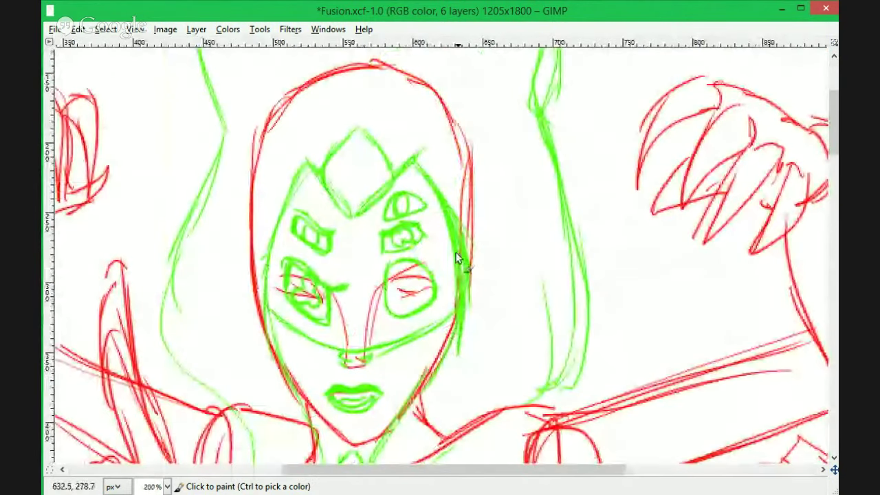
{"action": "mouse_move", "coordinate": [418, 160]}
{"action": "left_mouse_down"}
{"action": "mouse_move", "coordinate": [479, 226]}
{"action": "mouse_move", "coordinate": [465, 273]}
{"action": "left_mouse_up"}
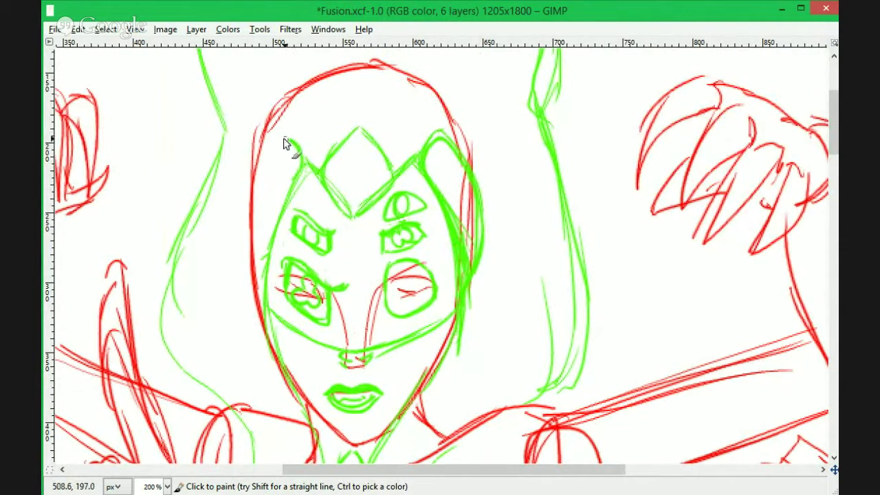
{"action": "left_click_drag", "start_coordinate": [287, 143], "coordinate": [263, 319]}
Trace both lower legs in green from knee to ankle, adding angular guards at the knees.
{"action": "scroll", "coordinate": [475, 278], "scroll_direction": "down", "scroll_amount": 3}
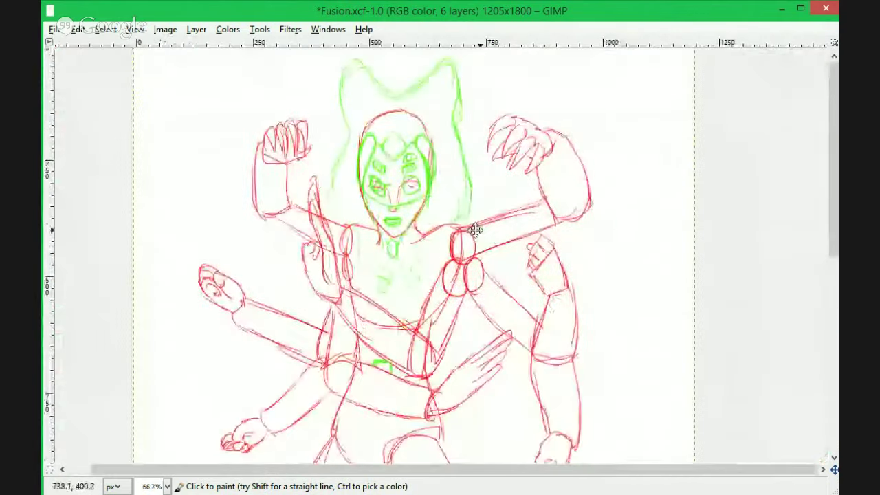
{"action": "left_click_drag", "start_coordinate": [426, 264], "coordinate": [466, 55]}
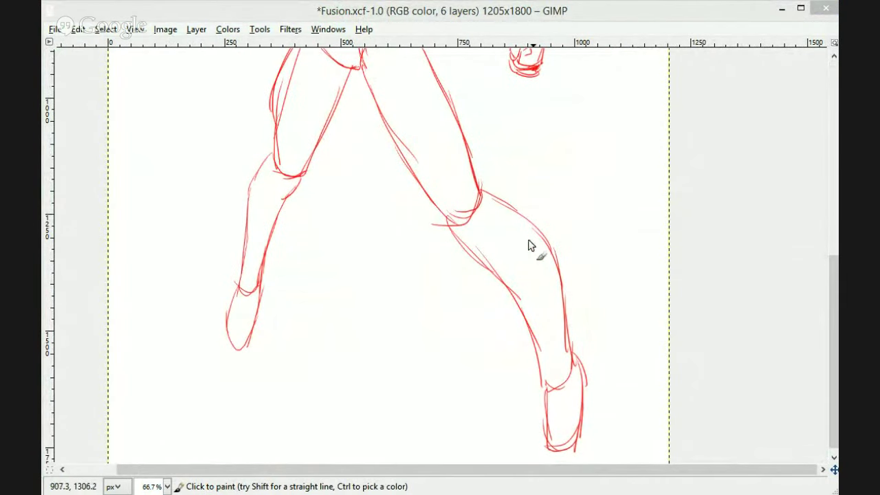
{"action": "left_click", "coordinate": [436, 205]}
{"action": "left_click_drag", "start_coordinate": [483, 192], "coordinate": [549, 389]}
{"action": "mouse_move", "coordinate": [487, 197]}
{"action": "left_mouse_down"}
{"action": "mouse_move", "coordinate": [574, 338]}
{"action": "mouse_move", "coordinate": [574, 366]}
{"action": "left_mouse_up"}
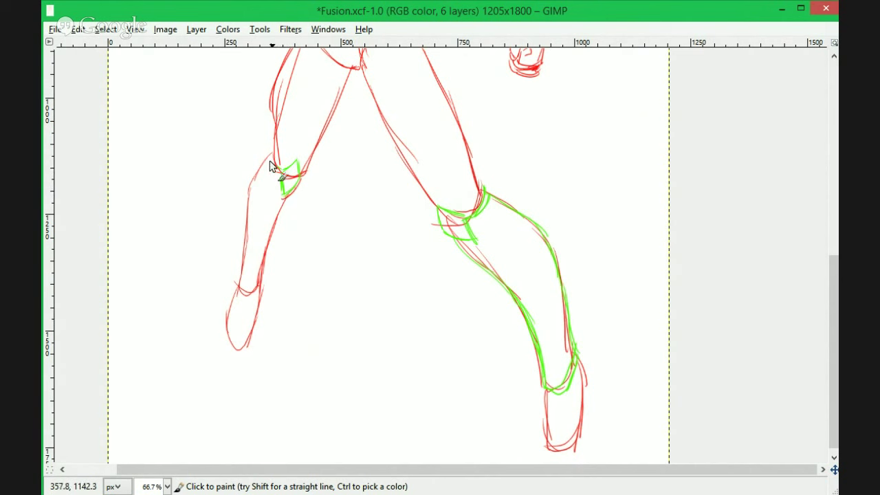
{"action": "left_click_drag", "start_coordinate": [260, 295], "coordinate": [301, 176]}
Outline both feet in green as long rounded shoes with pointed toes.
{"action": "scroll", "coordinate": [640, 408], "scroll_direction": "down", "scroll_amount": 3}
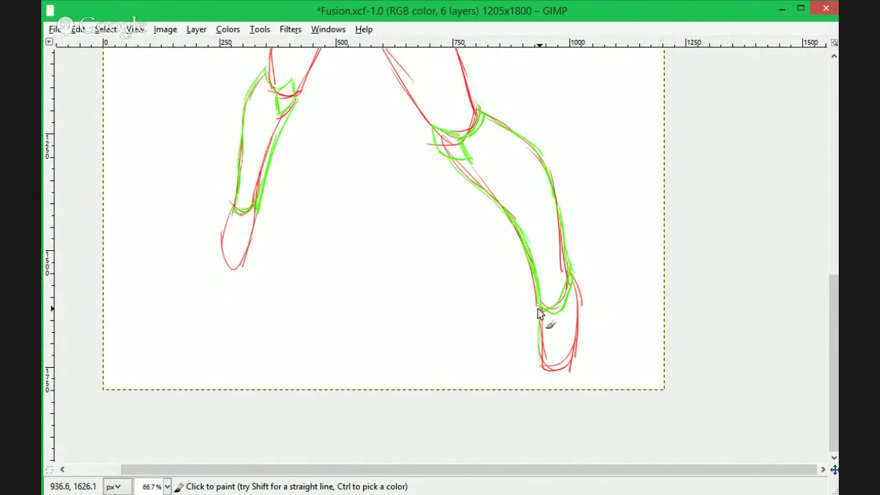
{"action": "left_click_drag", "start_coordinate": [581, 295], "coordinate": [571, 369]}
{"action": "left_click_drag", "start_coordinate": [232, 210], "coordinate": [238, 273]}
{"action": "left_click_drag", "start_coordinate": [256, 210], "coordinate": [237, 275]}
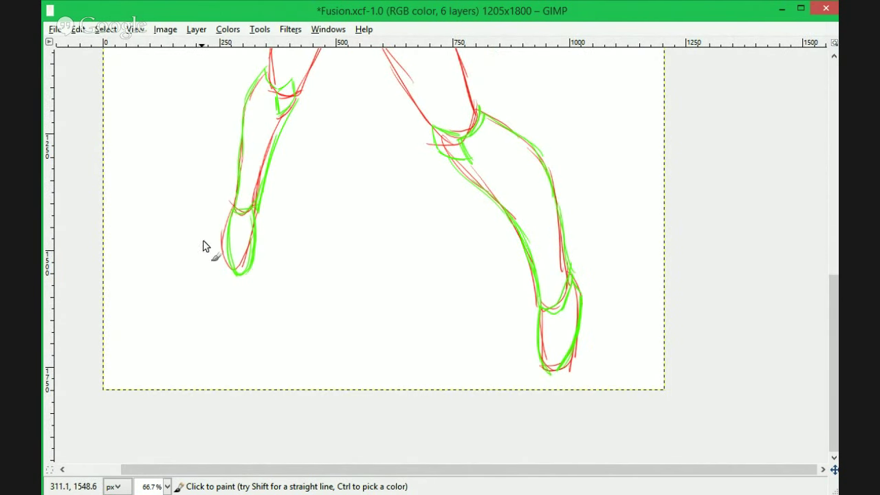
{"action": "mouse_move", "coordinate": [585, 294]}
{"action": "left_mouse_down"}
{"action": "mouse_move", "coordinate": [564, 387]}
{"action": "mouse_move", "coordinate": [524, 350]}
{"action": "left_mouse_up"}
Trace the hips, the curved leg openings and both thighs in green down to the knees.
{"action": "mouse_move", "coordinate": [459, 55]}
{"action": "left_mouse_down"}
{"action": "mouse_move", "coordinate": [452, 197]}
{"action": "mouse_move", "coordinate": [487, 301]}
{"action": "mouse_move", "coordinate": [471, 277]}
{"action": "left_mouse_up"}
{"action": "left_click_drag", "start_coordinate": [299, 169], "coordinate": [262, 296]}
{"action": "left_click_drag", "start_coordinate": [263, 253], "coordinate": [266, 307]}
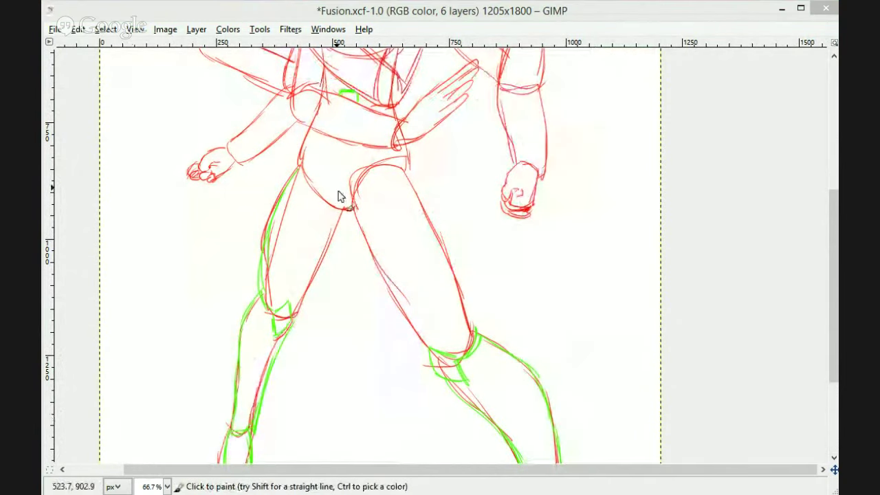
{"action": "mouse_move", "coordinate": [308, 132]}
{"action": "left_mouse_down"}
{"action": "mouse_move", "coordinate": [339, 173]}
{"action": "mouse_move", "coordinate": [351, 205]}
{"action": "mouse_move", "coordinate": [406, 167]}
{"action": "left_mouse_up"}
{"action": "left_click_drag", "start_coordinate": [407, 147], "coordinate": [411, 180]}
{"action": "mouse_move", "coordinate": [349, 211]}
{"action": "left_mouse_down"}
{"action": "mouse_move", "coordinate": [291, 317]}
{"action": "mouse_move", "coordinate": [437, 371]}
{"action": "mouse_move", "coordinate": [422, 346]}
{"action": "left_mouse_up"}
{"action": "left_click_drag", "start_coordinate": [410, 172], "coordinate": [480, 322]}
{"action": "scroll", "coordinate": [428, 344], "scroll_direction": "down", "scroll_amount": 5}
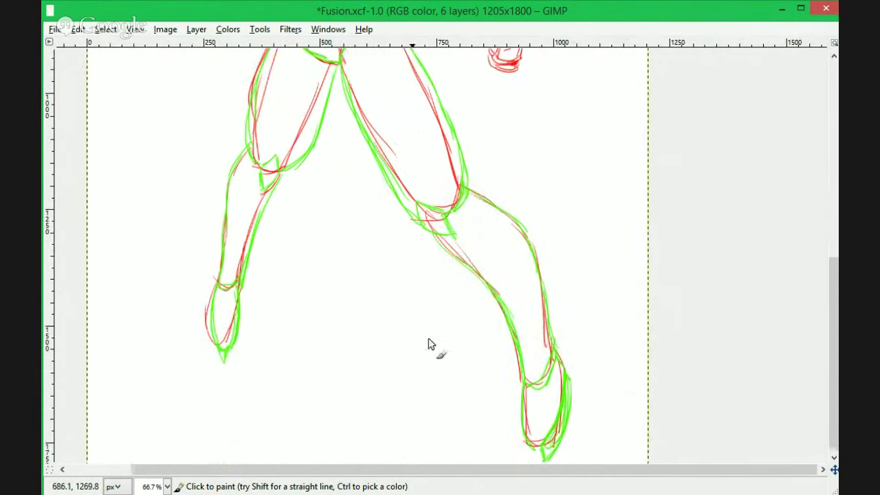
Sketch the outfit's torso: a V at the waist, a V-shaped neckline on the chest and pointed shoulder pieces.
{"action": "scroll", "coordinate": [213, 285], "scroll_direction": "up", "scroll_amount": 10}
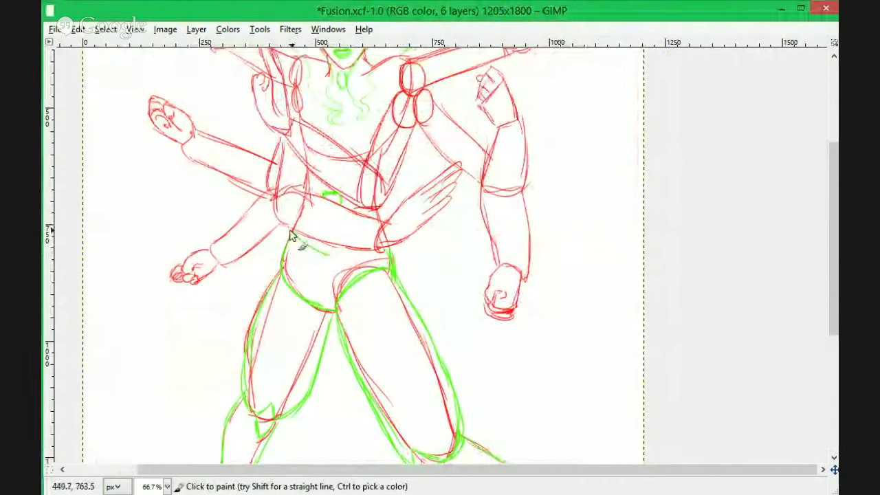
{"action": "left_click", "coordinate": [687, 39]}
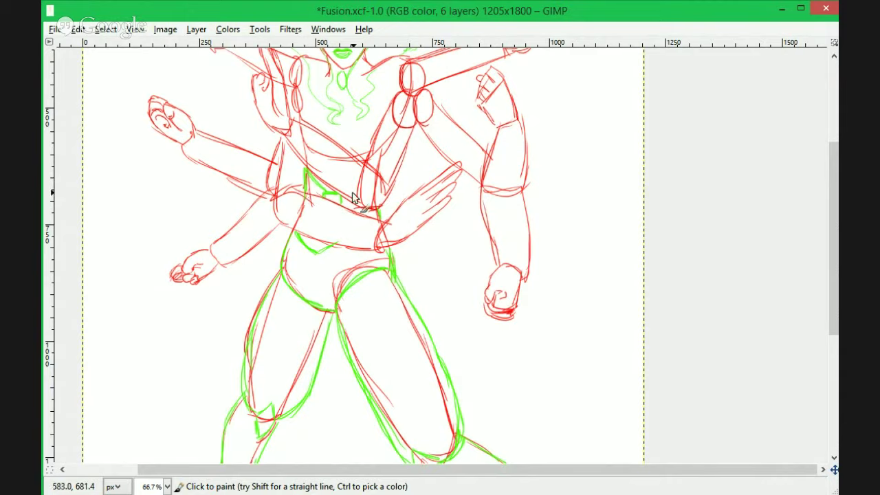
{"action": "scroll", "coordinate": [440, 193], "scroll_direction": "up", "scroll_amount": 3}
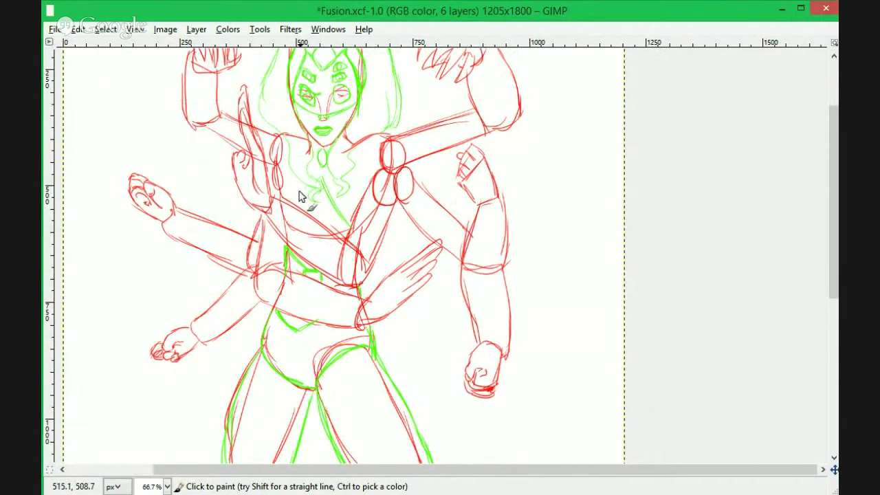
{"action": "left_click_drag", "start_coordinate": [355, 143], "coordinate": [383, 131]}
{"action": "left_click_drag", "start_coordinate": [380, 135], "coordinate": [373, 177]}
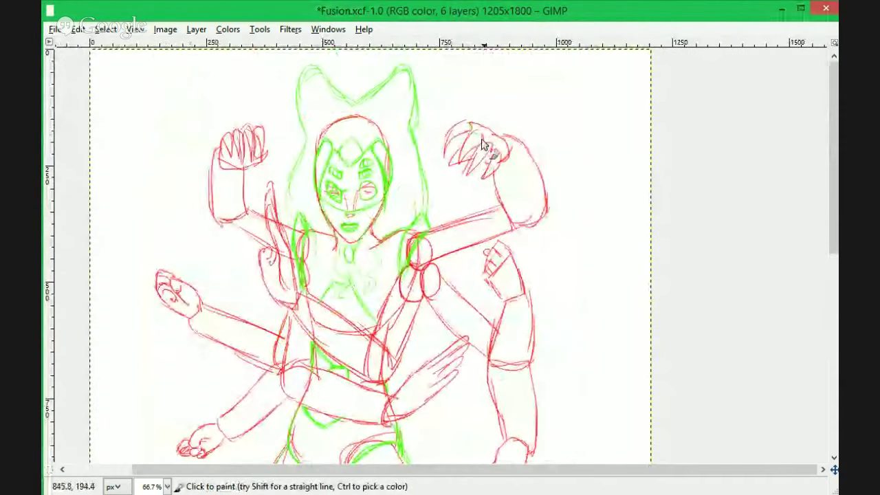
Trace the forearms of both raised arms in green and add bands on their upper arms near the elbows.
{"action": "mouse_move", "coordinate": [474, 130]}
{"action": "left_mouse_down"}
{"action": "mouse_move", "coordinate": [526, 188]}
{"action": "mouse_move", "coordinate": [530, 220]}
{"action": "mouse_move", "coordinate": [499, 230]}
{"action": "left_mouse_up"}
{"action": "left_click_drag", "start_coordinate": [239, 171], "coordinate": [253, 216]}
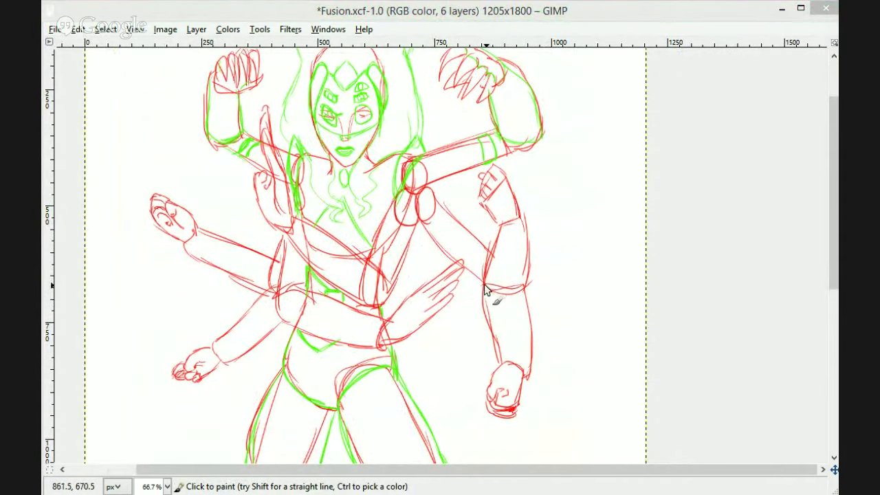
Outline the bent forearm of the middle arm on the viewer's right, undo the last stroke and redraw it slimmer.
{"action": "mouse_move", "coordinate": [485, 290]}
{"action": "left_mouse_down"}
{"action": "mouse_move", "coordinate": [519, 282]}
{"action": "mouse_move", "coordinate": [524, 291]}
{"action": "mouse_move", "coordinate": [501, 227]}
{"action": "left_mouse_up"}
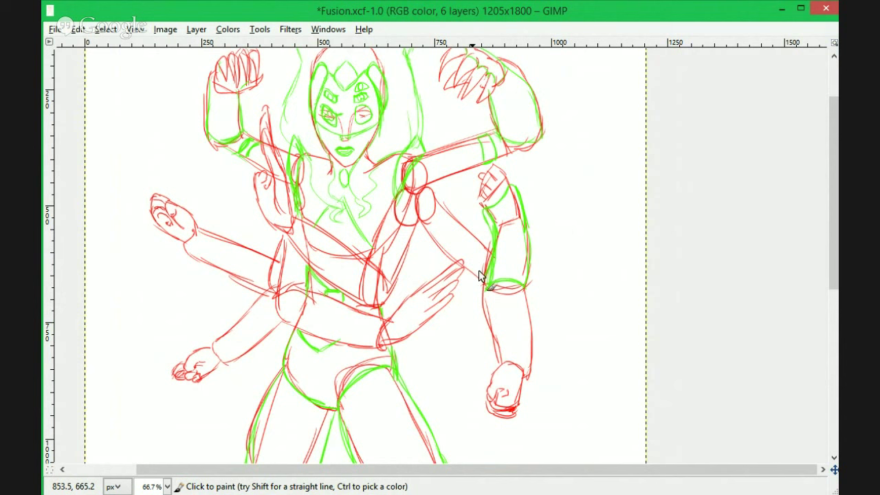
{"action": "key", "text": "ctrl+z"}
{"action": "left_click_drag", "start_coordinate": [488, 247], "coordinate": [526, 235]}
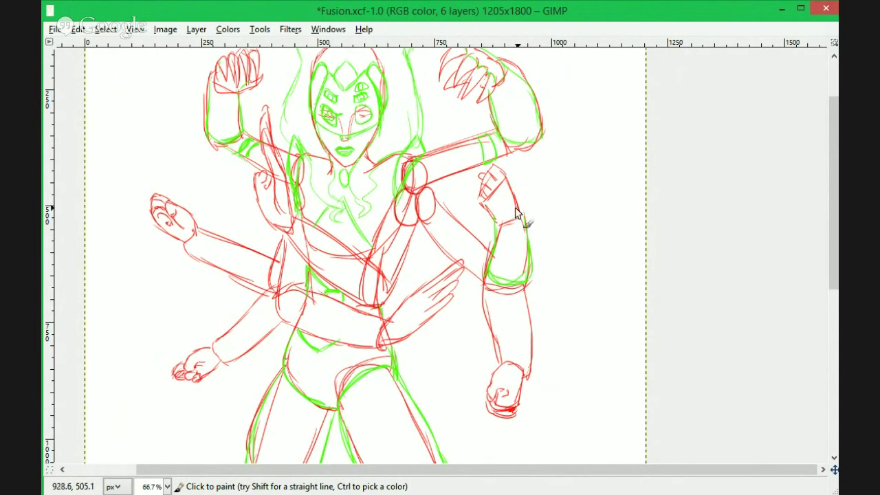
Outline the outstretched middle forearm on the viewer's left and show the reference image of the purple-horned figure.
{"action": "left_click_drag", "start_coordinate": [196, 224], "coordinate": [276, 256]}
{"action": "left_click_drag", "start_coordinate": [178, 246], "coordinate": [269, 282]}
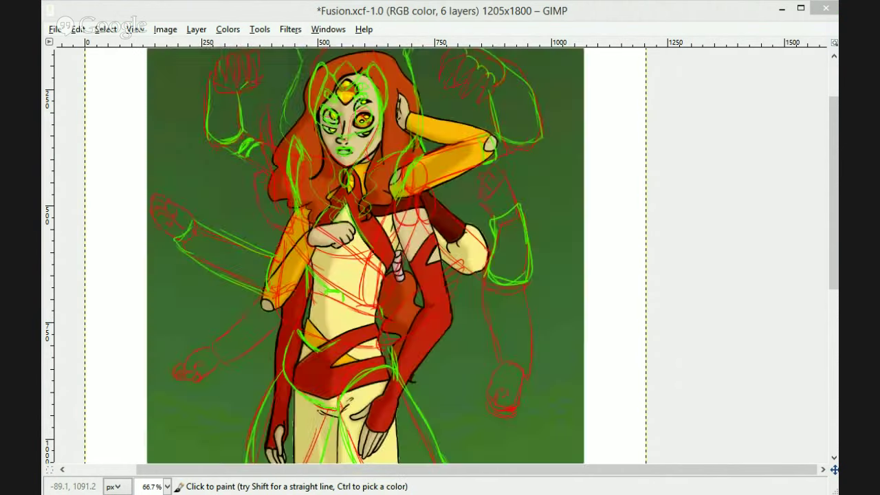
{"action": "left_click", "coordinate": [355, 164]}
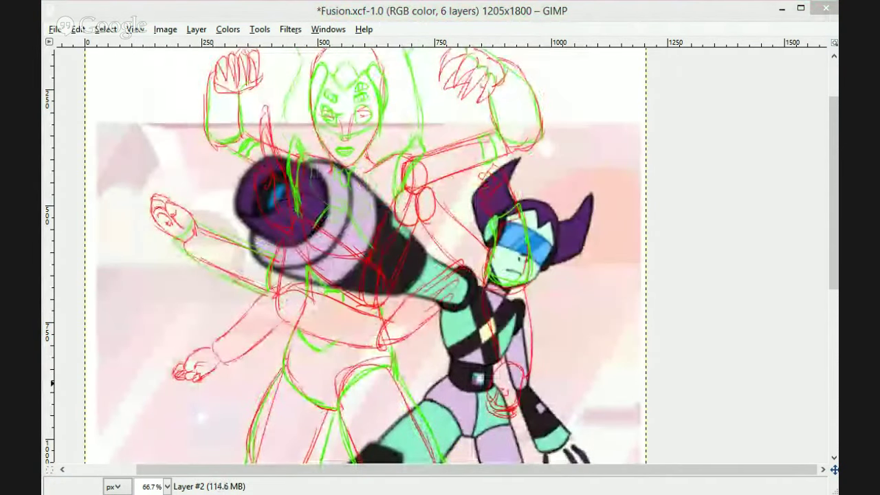
Sketch the two lower forearms and their flared cuffs in green, on the viewer's right and left.
{"action": "left_click_drag", "start_coordinate": [485, 291], "coordinate": [496, 366]}
{"action": "mouse_move", "coordinate": [526, 289]}
{"action": "left_mouse_down"}
{"action": "mouse_move", "coordinate": [537, 379]}
{"action": "mouse_move", "coordinate": [530, 365]}
{"action": "left_mouse_up"}
{"action": "left_click_drag", "start_coordinate": [496, 339], "coordinate": [537, 352]}
{"action": "left_click_drag", "start_coordinate": [204, 349], "coordinate": [227, 374]}
{"action": "left_click_drag", "start_coordinate": [267, 295], "coordinate": [204, 339]}
{"action": "left_click_drag", "start_coordinate": [283, 321], "coordinate": [230, 375]}
{"action": "left_click_drag", "start_coordinate": [224, 326], "coordinate": [246, 359]}
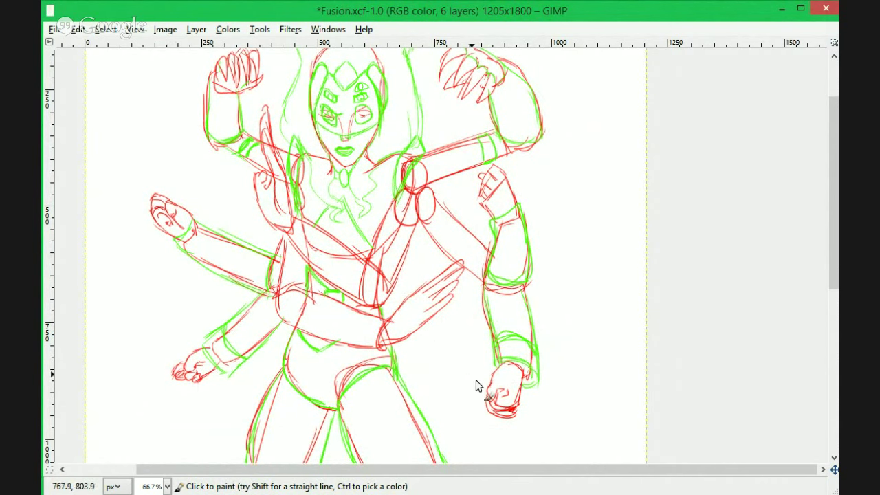
Trace the arms folded across the waist in green, including the edges of both forearms.
{"action": "left_click_drag", "start_coordinate": [368, 259], "coordinate": [380, 306]}
{"action": "left_click_drag", "start_coordinate": [418, 222], "coordinate": [388, 296]}
{"action": "mouse_move", "coordinate": [283, 242]}
{"action": "left_mouse_down"}
{"action": "mouse_move", "coordinate": [276, 309]}
{"action": "mouse_move", "coordinate": [393, 321]}
{"action": "left_mouse_up"}
{"action": "left_click_drag", "start_coordinate": [276, 311], "coordinate": [382, 349]}
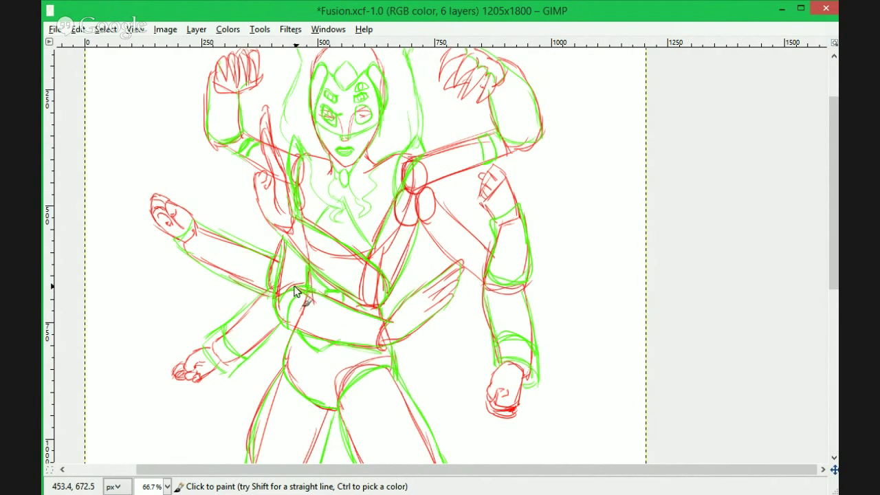
Trace the folded arm's open hand and sketch a pointed panel below the knee on the viewer's right.
{"action": "left_click_drag", "start_coordinate": [434, 274], "coordinate": [441, 391]}
{"action": "scroll", "coordinate": [403, 199], "scroll_direction": "down", "scroll_amount": 5}
{"action": "left_click_drag", "start_coordinate": [492, 268], "coordinate": [492, 260]}
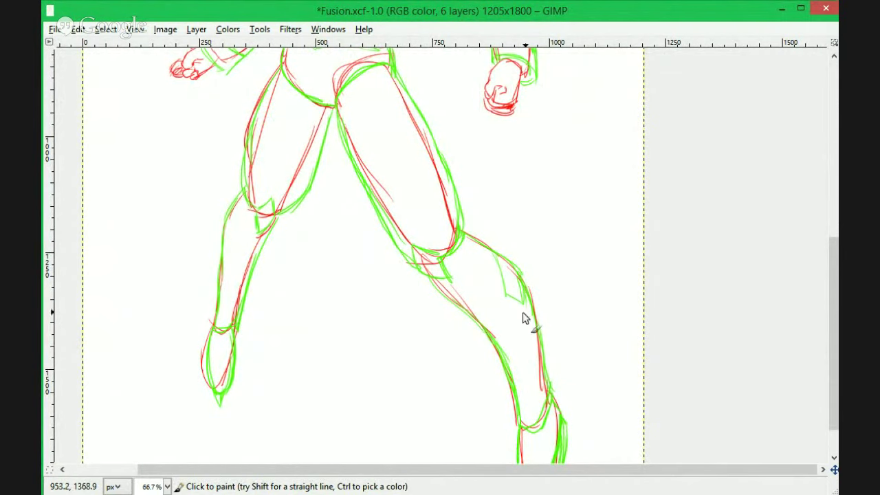
{"action": "scroll", "coordinate": [344, 252], "scroll_direction": "up", "scroll_amount": 5}
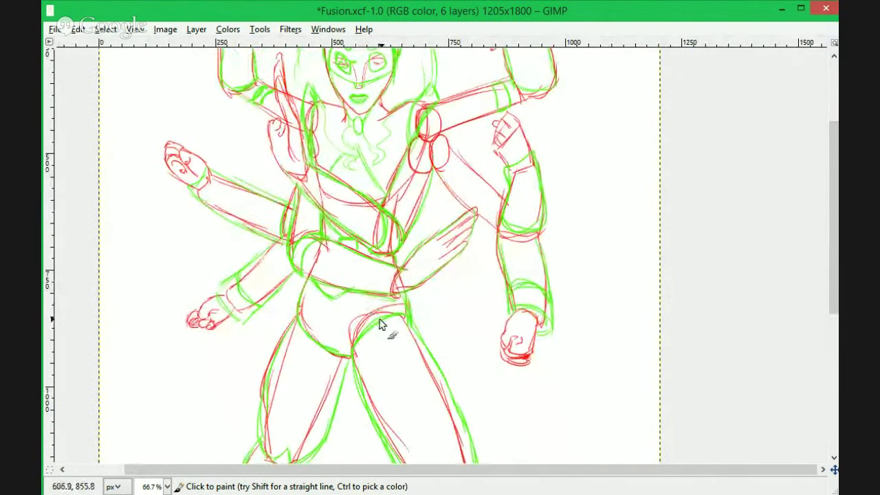
Add a new layer for the blue line art and fade the red and green sketches beneath it.
{"action": "scroll", "coordinate": [434, 328], "scroll_direction": "up", "scroll_amount": 2}
{"action": "scroll", "coordinate": [407, 339], "scroll_direction": "down", "scroll_amount": 6}
{"action": "scroll", "coordinate": [420, 324], "scroll_direction": "up", "scroll_amount": 6}
{"action": "scroll", "coordinate": [420, 337], "scroll_direction": "down", "scroll_amount": 1}
{"action": "key", "text": "ctrl+shift+n"}
{"action": "key", "text": "Return"}
{"action": "left_click_drag", "start_coordinate": [438, 179], "coordinate": [480, 238]}
{"action": "mouse_move", "coordinate": [488, 423]}
{"action": "left_mouse_down"}
{"action": "mouse_move", "coordinate": [474, 251]}
{"action": "mouse_move", "coordinate": [454, 417]}
{"action": "mouse_move", "coordinate": [461, 360]}
{"action": "left_mouse_up"}
{"action": "scroll", "coordinate": [364, 216], "scroll_direction": "up", "scroll_amount": 4}
{"action": "scroll", "coordinate": [383, 329], "scroll_direction": "down", "scroll_amount": 1}
{"action": "left_click_drag", "start_coordinate": [365, 169], "coordinate": [404, 251]}
{"action": "key", "text": "ctrl+z"}
{"action": "left_click_drag", "start_coordinate": [295, 245], "coordinate": [351, 337]}
{"action": "key", "text": "ctrl+z"}
{"action": "left_click_drag", "start_coordinate": [287, 229], "coordinate": [367, 347]}
{"action": "key", "text": "ctrl+z"}
Ink the jawline, the nose and the lips in blue over the face sketch.
{"action": "mouse_move", "coordinate": [298, 253]}
{"action": "left_mouse_down"}
{"action": "mouse_move", "coordinate": [384, 363]}
{"action": "mouse_move", "coordinate": [475, 258]}
{"action": "left_mouse_up"}
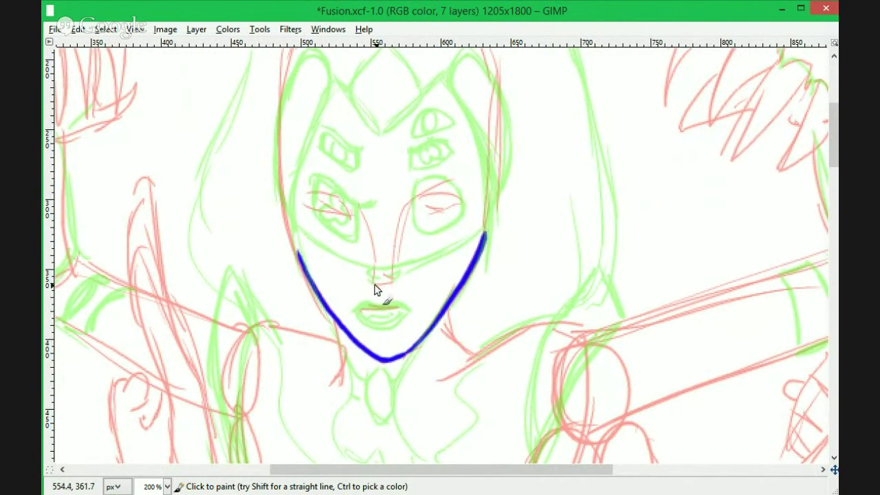
{"action": "left_click_drag", "start_coordinate": [377, 309], "coordinate": [410, 311]}
{"action": "mouse_move", "coordinate": [357, 311]}
{"action": "left_mouse_down"}
{"action": "mouse_move", "coordinate": [410, 311]}
{"action": "mouse_move", "coordinate": [364, 320]}
{"action": "mouse_move", "coordinate": [406, 313]}
{"action": "left_mouse_up"}
{"action": "key", "text": "ctrl+z"}
{"action": "key", "text": "shift+e"}
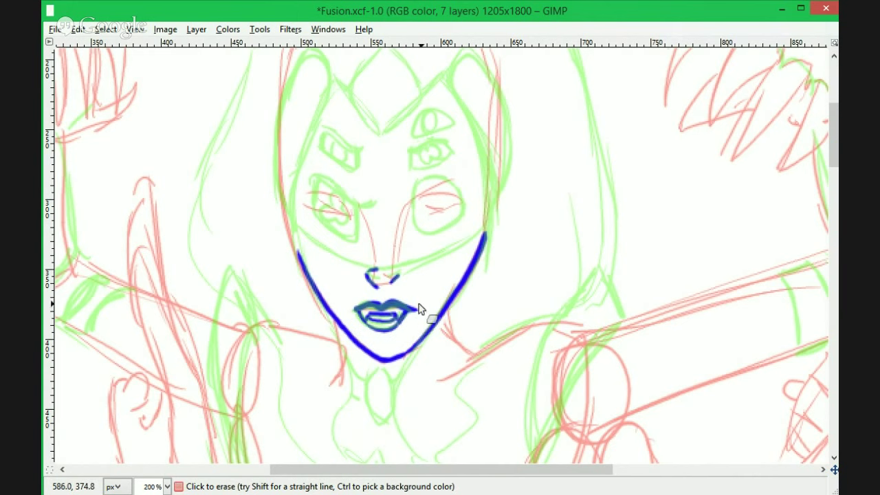
{"action": "key", "text": "p"}
{"action": "left_click_drag", "start_coordinate": [328, 251], "coordinate": [364, 325]}
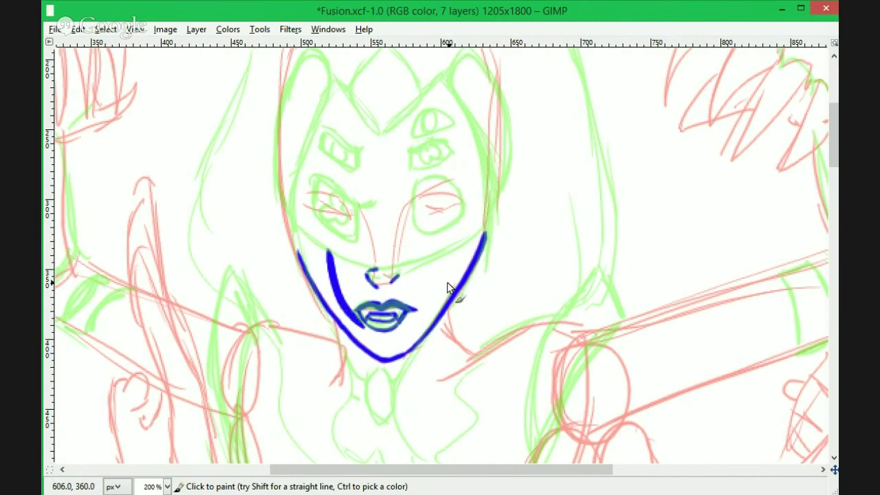
{"action": "key", "text": "ctrl+z"}
Ink the neck lines and the wavy hair locks hanging over the chest, redrawing strokes that miss the sketch.
{"action": "left_click_drag", "start_coordinate": [285, 53], "coordinate": [290, 33]}
{"action": "left_click_drag", "start_coordinate": [335, 249], "coordinate": [350, 278]}
{"action": "left_click_drag", "start_coordinate": [470, 239], "coordinate": [426, 132]}
{"action": "mouse_move", "coordinate": [377, 221]}
{"action": "left_mouse_down"}
{"action": "mouse_move", "coordinate": [373, 398]}
{"action": "mouse_move", "coordinate": [448, 218]}
{"action": "left_mouse_up"}
{"action": "key", "text": "ctrl+z"}
{"action": "mouse_move", "coordinate": [302, 195]}
{"action": "left_mouse_down"}
{"action": "mouse_move", "coordinate": [283, 281]}
{"action": "mouse_move", "coordinate": [303, 382]}
{"action": "mouse_move", "coordinate": [326, 324]}
{"action": "left_mouse_up"}
{"action": "key", "text": "ctrl+z"}
{"action": "left_click_drag", "start_coordinate": [289, 297], "coordinate": [314, 388]}
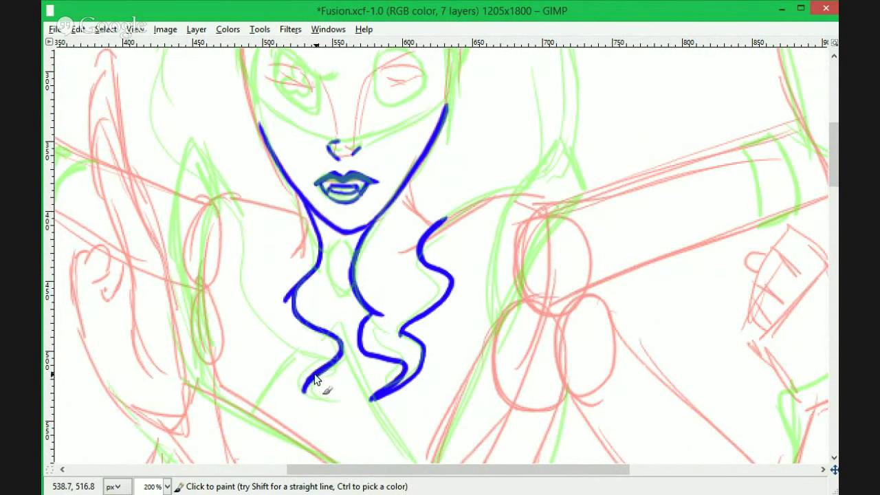
{"action": "left_click_drag", "start_coordinate": [220, 197], "coordinate": [342, 400]}
{"action": "key", "text": "shift+e"}
{"action": "key", "text": "p"}
Ink the diamond-shaped gem on the forehead and clean up its corners.
{"action": "mouse_move", "coordinate": [237, 112]}
{"action": "left_mouse_down"}
{"action": "mouse_move", "coordinate": [241, 347]}
{"action": "mouse_move", "coordinate": [278, 160]}
{"action": "left_mouse_up"}
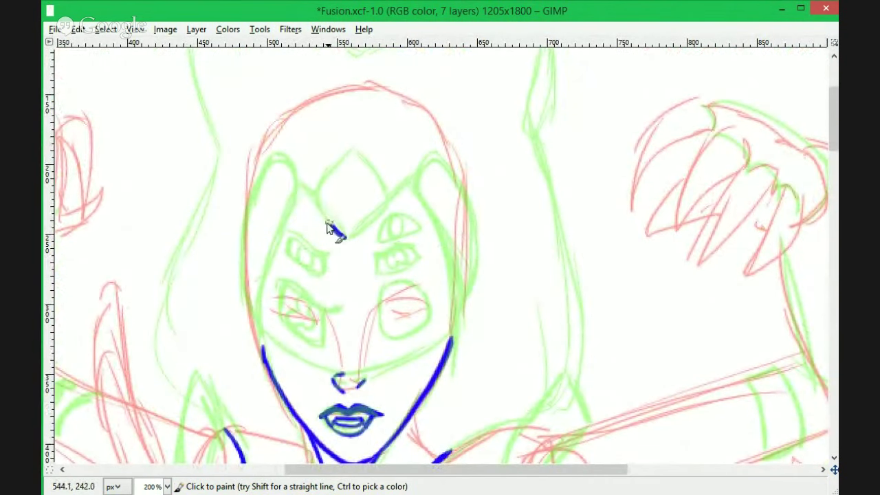
{"action": "left_click_drag", "start_coordinate": [392, 199], "coordinate": [347, 239]}
{"action": "left_click_drag", "start_coordinate": [352, 153], "coordinate": [392, 198]}
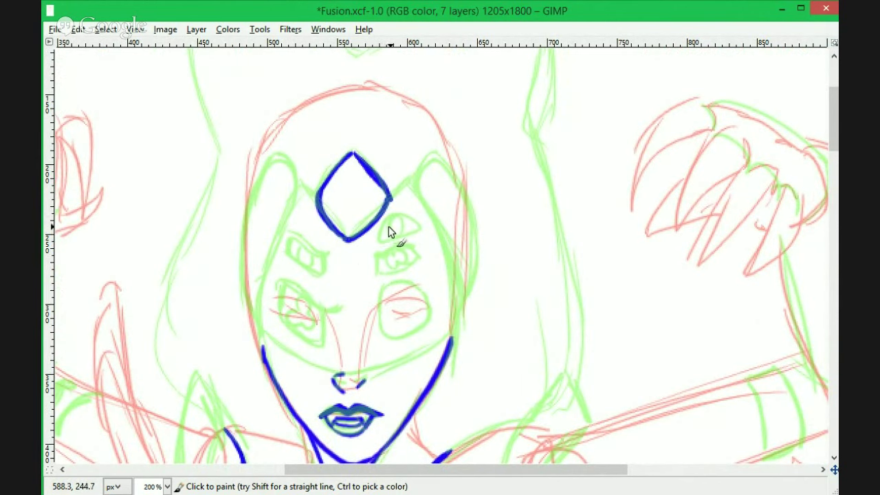
{"action": "key", "text": "shift+e"}
{"action": "key", "text": "k"}
Ink the mask's curved side piece on the viewer's right and connect it to the forehead gem.
{"action": "left_click_drag", "start_coordinate": [390, 198], "coordinate": [409, 178]}
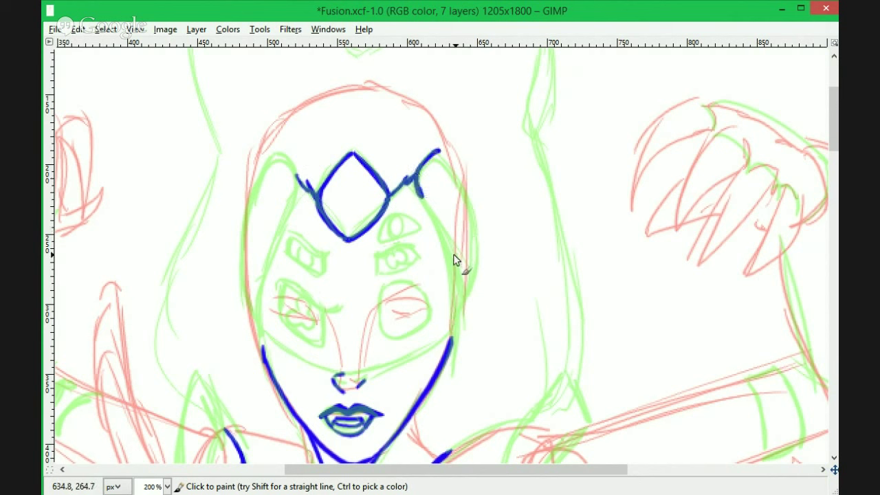
{"action": "left_click_drag", "start_coordinate": [421, 199], "coordinate": [458, 337]}
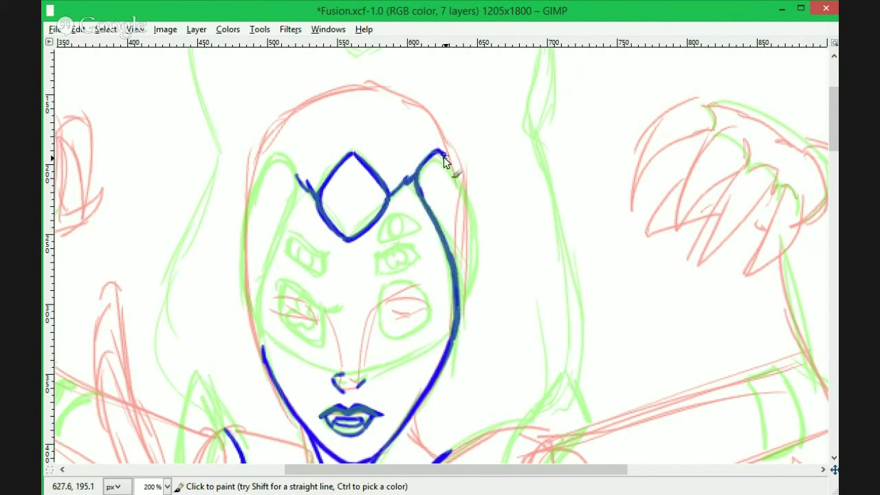
{"action": "left_click_drag", "start_coordinate": [438, 152], "coordinate": [456, 325]}
{"action": "left_click_drag", "start_coordinate": [276, 235], "coordinate": [263, 352]}
{"action": "key", "text": "ctrl+z"}
{"action": "left_click_drag", "start_coordinate": [295, 176], "coordinate": [263, 352]}
{"action": "left_click_drag", "start_coordinate": [277, 149], "coordinate": [265, 331]}
{"action": "left_click_drag", "start_coordinate": [458, 303], "coordinate": [525, 256]}
{"action": "key", "text": "ctrl+z"}
{"action": "key", "text": "ctrl+z"}
Copy the inked mask side piece, flip it horizontally, place it on the face's opposite side and anchor it.
{"action": "key", "text": "f"}
{"action": "mouse_move", "coordinate": [538, 97]}
{"action": "left_mouse_down"}
{"action": "mouse_move", "coordinate": [549, 295]}
{"action": "mouse_move", "coordinate": [539, 98]}
{"action": "left_mouse_up"}
{"action": "key", "text": "ctrl+c"}
{"action": "key", "text": "ctrl+v"}
{"action": "key", "text": "shift+f"}
{"action": "left_click", "coordinate": [562, 167]}
{"action": "key", "text": "m"}
{"action": "left_click_drag", "start_coordinate": [563, 167], "coordinate": [354, 167]}
{"action": "key", "text": "ctrl+h"}
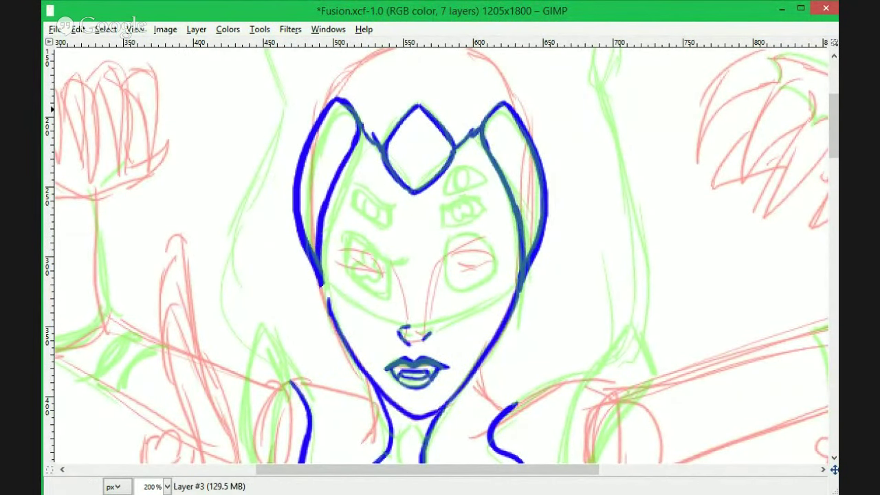
Ink the mask's curved lower edge, the round eye with two pupils and the smaller angled eyes.
{"action": "key", "text": "p"}
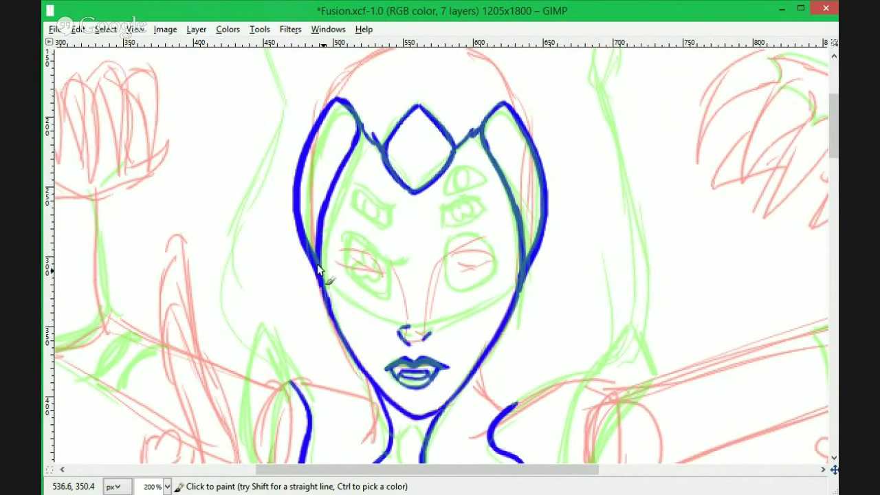
{"action": "mouse_move", "coordinate": [322, 267]}
{"action": "left_mouse_down"}
{"action": "mouse_move", "coordinate": [404, 328]}
{"action": "mouse_move", "coordinate": [526, 264]}
{"action": "left_mouse_up"}
{"action": "mouse_move", "coordinate": [451, 293]}
{"action": "left_mouse_down"}
{"action": "mouse_move", "coordinate": [458, 239]}
{"action": "mouse_move", "coordinate": [448, 291]}
{"action": "left_mouse_up"}
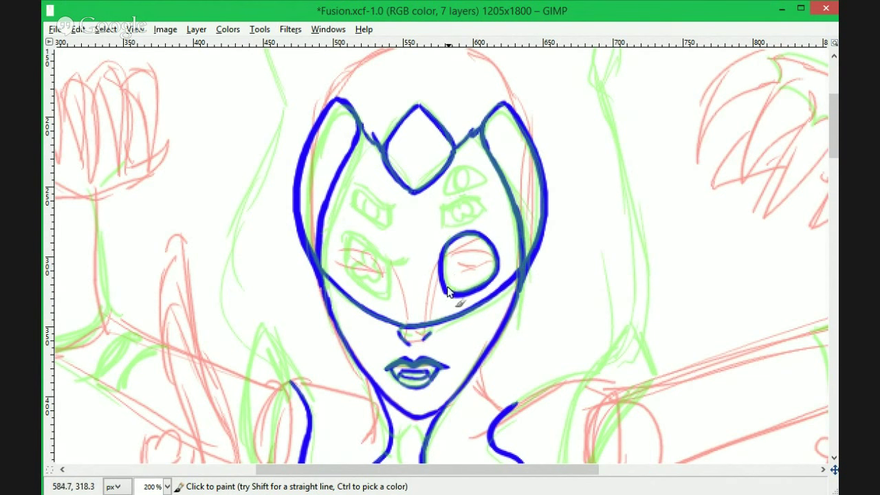
{"action": "left_click_drag", "start_coordinate": [460, 250], "coordinate": [456, 253]}
{"action": "left_click_drag", "start_coordinate": [478, 266], "coordinate": [475, 270]}
{"action": "left_click_drag", "start_coordinate": [350, 241], "coordinate": [348, 279]}
{"action": "left_click_drag", "start_coordinate": [390, 215], "coordinate": [372, 213]}
{"action": "left_click_drag", "start_coordinate": [365, 255], "coordinate": [366, 265]}
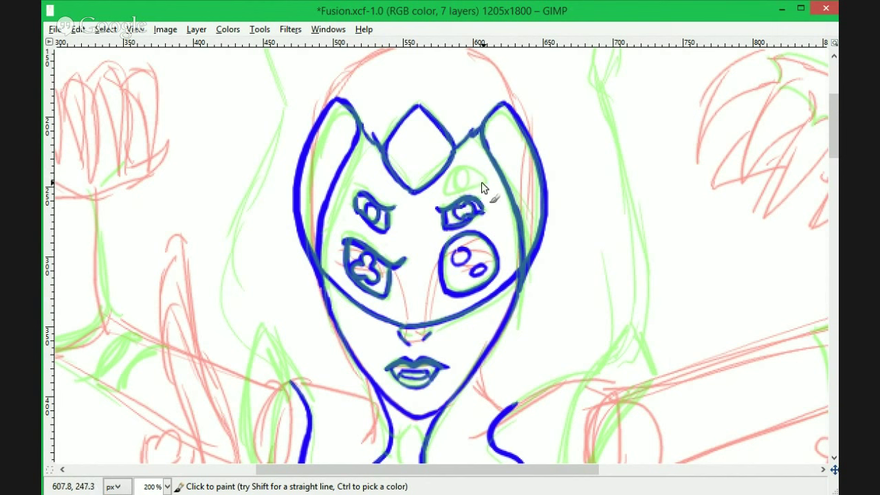
Ink the oval gem and the collar band at the neck.
{"action": "scroll", "coordinate": [571, 324], "scroll_direction": "down", "scroll_amount": 10}
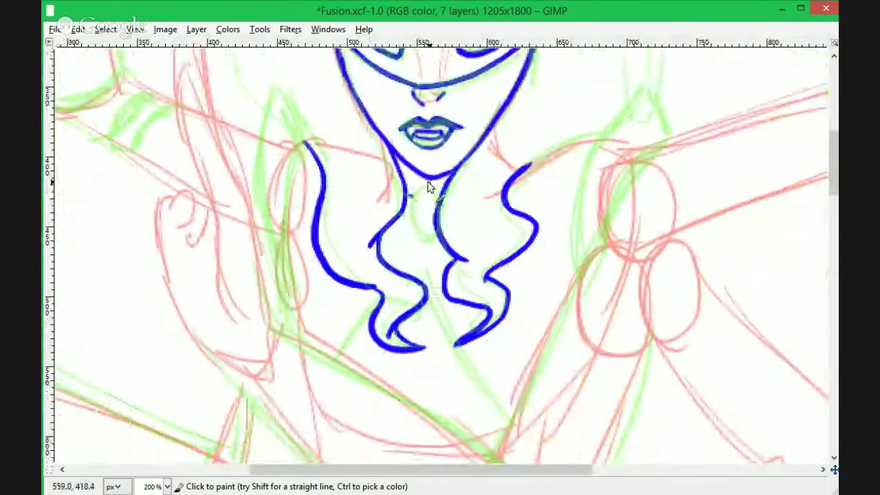
{"action": "left_click_drag", "start_coordinate": [429, 187], "coordinate": [441, 232]}
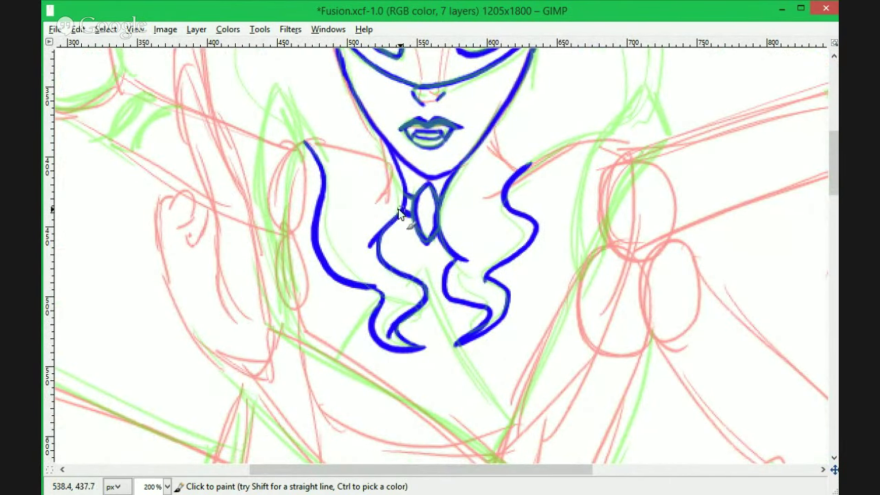
{"action": "scroll", "coordinate": [453, 251], "scroll_direction": "up", "scroll_amount": 15}
{"action": "mouse_move", "coordinate": [372, 213]}
{"action": "left_mouse_down"}
{"action": "mouse_move", "coordinate": [522, 90]}
{"action": "mouse_move", "coordinate": [555, 165]}
{"action": "mouse_move", "coordinate": [556, 215]}
{"action": "left_mouse_up"}
{"action": "mouse_move", "coordinate": [297, 143]}
{"action": "left_mouse_down"}
{"action": "mouse_move", "coordinate": [316, 168]}
{"action": "mouse_move", "coordinate": [271, 88]}
{"action": "mouse_move", "coordinate": [223, 206]}
{"action": "left_mouse_up"}
Ink the pointed shoulder pieces on both sides and tidy their lines.
{"action": "scroll", "coordinate": [384, 210], "scroll_direction": "down", "scroll_amount": 3}
{"action": "left_click_drag", "start_coordinate": [535, 115], "coordinate": [520, 192]}
{"action": "scroll", "coordinate": [576, 358], "scroll_direction": "down", "scroll_amount": 7}
{"action": "left_click_drag", "start_coordinate": [323, 154], "coordinate": [398, 121]}
{"action": "left_click_drag", "start_coordinate": [374, 258], "coordinate": [396, 129]}
{"action": "left_click_drag", "start_coordinate": [418, 163], "coordinate": [375, 259]}
{"action": "scroll", "coordinate": [374, 216], "scroll_direction": "up", "scroll_amount": 2}
{"action": "scroll", "coordinate": [374, 216], "scroll_direction": "left", "scroll_amount": 2}
{"action": "mouse_move", "coordinate": [197, 207]}
{"action": "left_mouse_down"}
{"action": "mouse_move", "coordinate": [172, 168]}
{"action": "mouse_move", "coordinate": [157, 186]}
{"action": "mouse_move", "coordinate": [172, 343]}
{"action": "mouse_move", "coordinate": [175, 235]}
{"action": "mouse_move", "coordinate": [186, 367]}
{"action": "left_mouse_up"}
{"action": "left_click_drag", "start_coordinate": [196, 207], "coordinate": [182, 366]}
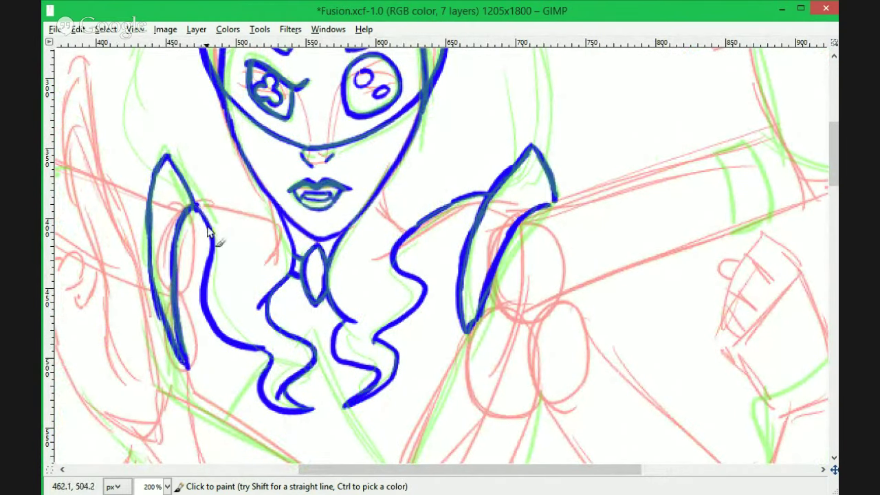
{"action": "key", "text": "shift+e"}
{"action": "key", "text": "p"}
Ink the outer contour of the hair on both sides of the head down to the shoulders.
{"action": "scroll", "coordinate": [313, 268], "scroll_direction": "up", "scroll_amount": 4}
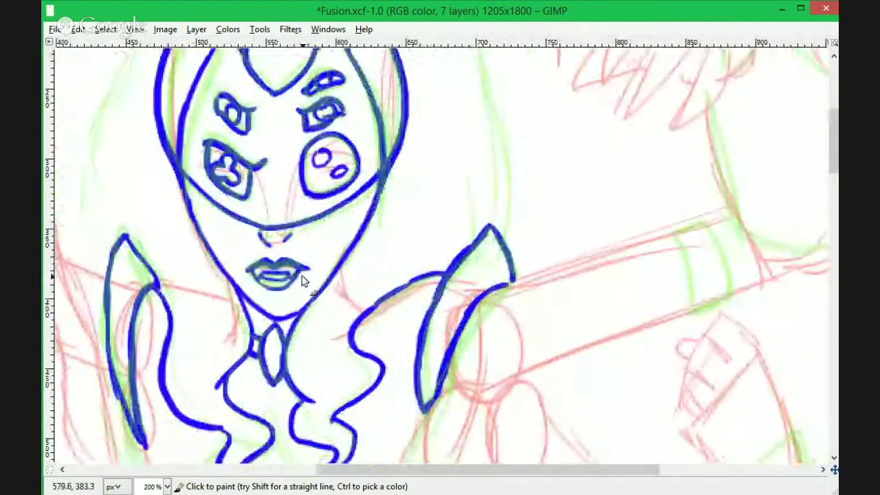
{"action": "scroll", "coordinate": [302, 280], "scroll_direction": "left", "scroll_amount": 2}
{"action": "left_click_drag", "start_coordinate": [295, 125], "coordinate": [261, 204]}
{"action": "left_click_drag", "start_coordinate": [274, 171], "coordinate": [242, 368]}
{"action": "mouse_move", "coordinate": [592, 297]}
{"action": "left_mouse_down"}
{"action": "mouse_move", "coordinate": [576, 281]}
{"action": "mouse_move", "coordinate": [392, 312]}
{"action": "left_mouse_up"}
{"action": "mouse_move", "coordinate": [402, 115]}
{"action": "left_mouse_down"}
{"action": "mouse_move", "coordinate": [431, 193]}
{"action": "mouse_move", "coordinate": [451, 398]}
{"action": "left_mouse_up"}
{"action": "left_click_drag", "start_coordinate": [420, 168], "coordinate": [460, 343]}
{"action": "scroll", "coordinate": [447, 317], "scroll_direction": "down", "scroll_amount": 9}
{"action": "key", "text": "shift+e"}
{"action": "scroll", "coordinate": [413, 232], "scroll_direction": "left", "scroll_amount": 3}
{"action": "key", "text": "p"}
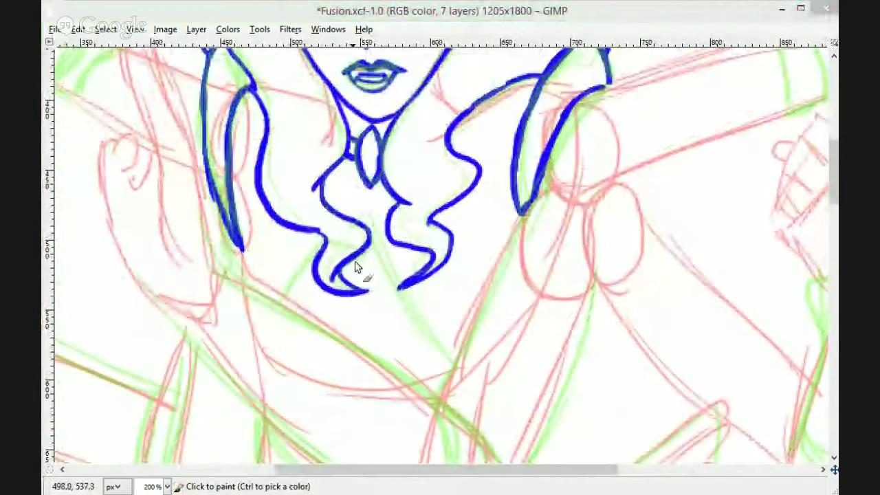
Ink the upper and lower edges of the raised upper arm on the viewer's right.
{"action": "scroll", "coordinate": [627, 220], "scroll_direction": "up", "scroll_amount": 3}
{"action": "scroll", "coordinate": [627, 220], "scroll_direction": "right", "scroll_amount": 6}
{"action": "mouse_move", "coordinate": [378, 215]}
{"action": "left_mouse_down"}
{"action": "mouse_move", "coordinate": [367, 202]}
{"action": "mouse_move", "coordinate": [526, 158]}
{"action": "left_mouse_up"}
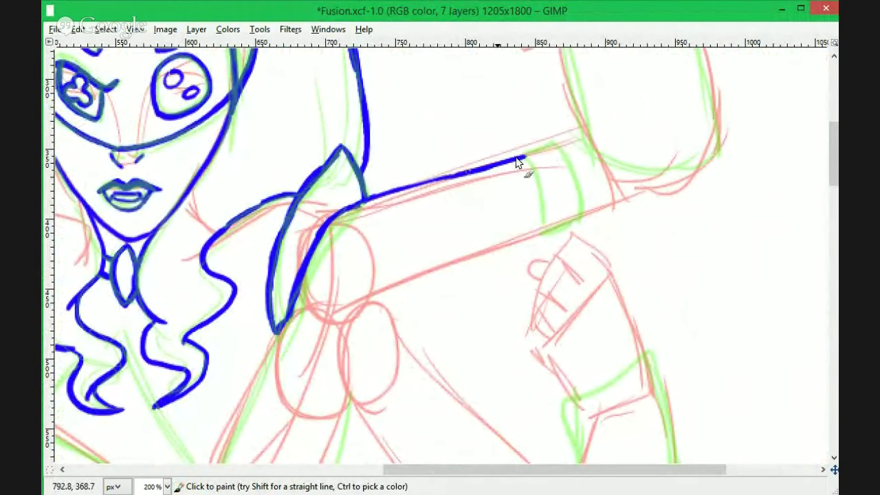
{"action": "mouse_move", "coordinate": [416, 284]}
{"action": "left_mouse_down"}
{"action": "mouse_move", "coordinate": [617, 213]}
{"action": "mouse_move", "coordinate": [506, 210]}
{"action": "mouse_move", "coordinate": [528, 241]}
{"action": "mouse_move", "coordinate": [683, 173]}
{"action": "left_mouse_up"}
Ink the two curved lines of the band near the elbow, undoing and redrawing them once.
{"action": "scroll", "coordinate": [683, 172], "scroll_direction": "up", "scroll_amount": 2}
{"action": "scroll", "coordinate": [684, 173], "scroll_direction": "right", "scroll_amount": 5}
{"action": "left_click_drag", "start_coordinate": [352, 227], "coordinate": [377, 302]}
{"action": "left_click_drag", "start_coordinate": [385, 218], "coordinate": [406, 293]}
{"action": "key", "text": "ctrl+z"}
{"action": "key", "text": "ctrl+z"}
{"action": "left_click_drag", "start_coordinate": [351, 228], "coordinate": [376, 303]}
{"action": "left_click_drag", "start_coordinate": [383, 218], "coordinate": [405, 294]}
Ink the elbow curve and both edges of the raised forearm on the viewer's right.
{"action": "scroll", "coordinate": [505, 245], "scroll_direction": "up", "scroll_amount": 3}
{"action": "scroll", "coordinate": [505, 246], "scroll_direction": "right", "scroll_amount": 1}
{"action": "left_click_drag", "start_coordinate": [351, 205], "coordinate": [377, 298]}
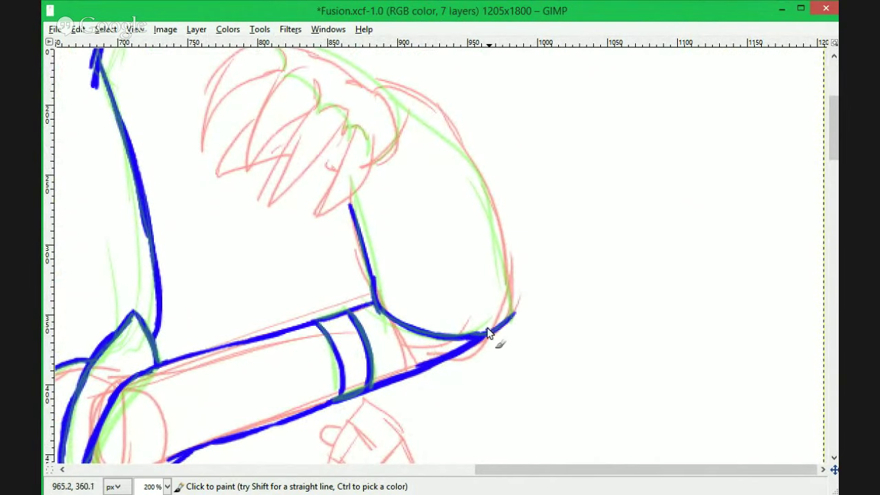
{"action": "mouse_move", "coordinate": [426, 95]}
{"action": "left_mouse_down"}
{"action": "mouse_move", "coordinate": [474, 178]}
{"action": "mouse_move", "coordinate": [454, 155]}
{"action": "left_mouse_up"}
{"action": "key", "text": "shift+e"}
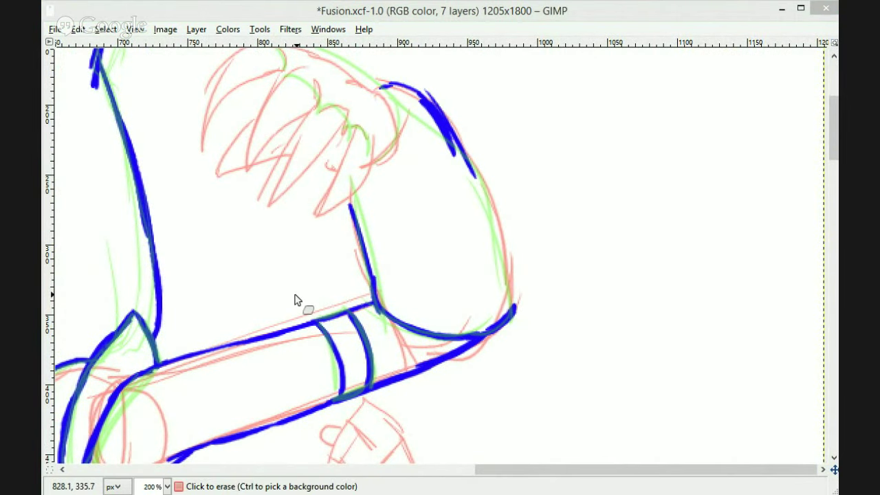
{"action": "key", "text": "ctrl+z"}
{"action": "key", "text": "p"}
{"action": "mouse_move", "coordinate": [413, 89]}
{"action": "left_mouse_down"}
{"action": "mouse_move", "coordinate": [509, 258]}
{"action": "mouse_move", "coordinate": [518, 306]}
{"action": "left_mouse_up"}
{"action": "key", "text": "shift+e"}
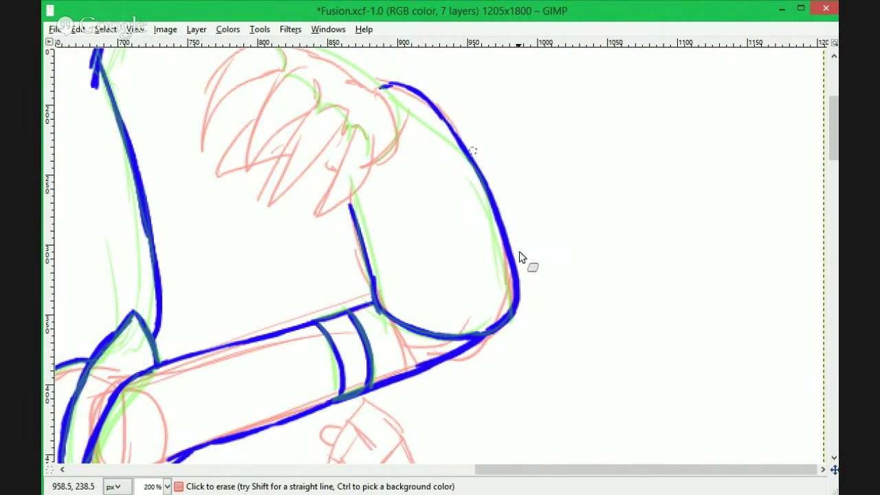
{"action": "left_click_drag", "start_coordinate": [437, 109], "coordinate": [459, 137]}
{"action": "left_click", "coordinate": [78, 29]}
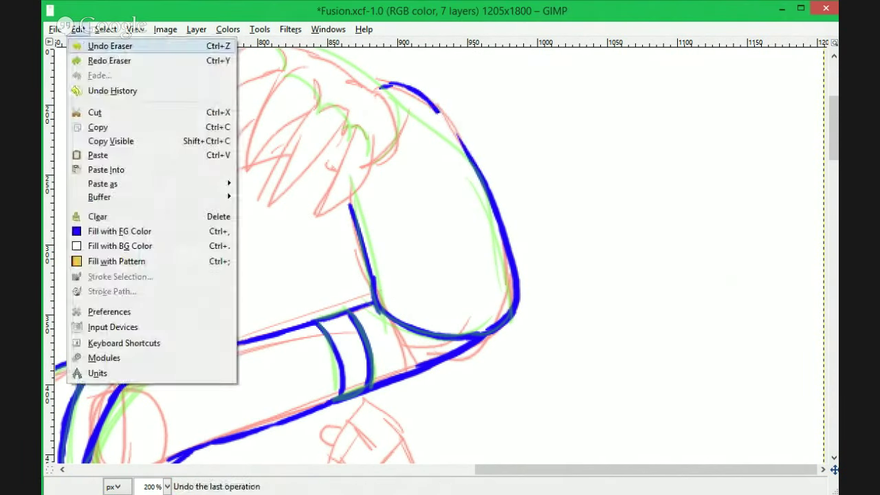
{"action": "left_click", "coordinate": [110, 45]}
Ink the raised hand on the viewer's right, with its long curled fingers and the back of the hand.
{"action": "key", "text": "p"}
{"action": "mouse_move", "coordinate": [480, 195]}
{"action": "left_mouse_down"}
{"action": "mouse_move", "coordinate": [585, 275]}
{"action": "mouse_move", "coordinate": [564, 281]}
{"action": "left_mouse_up"}
{"action": "mouse_move", "coordinate": [439, 221]}
{"action": "left_mouse_down"}
{"action": "mouse_move", "coordinate": [378, 320]}
{"action": "mouse_move", "coordinate": [426, 211]}
{"action": "mouse_move", "coordinate": [322, 305]}
{"action": "left_mouse_up"}
{"action": "left_click_drag", "start_coordinate": [403, 189], "coordinate": [323, 305]}
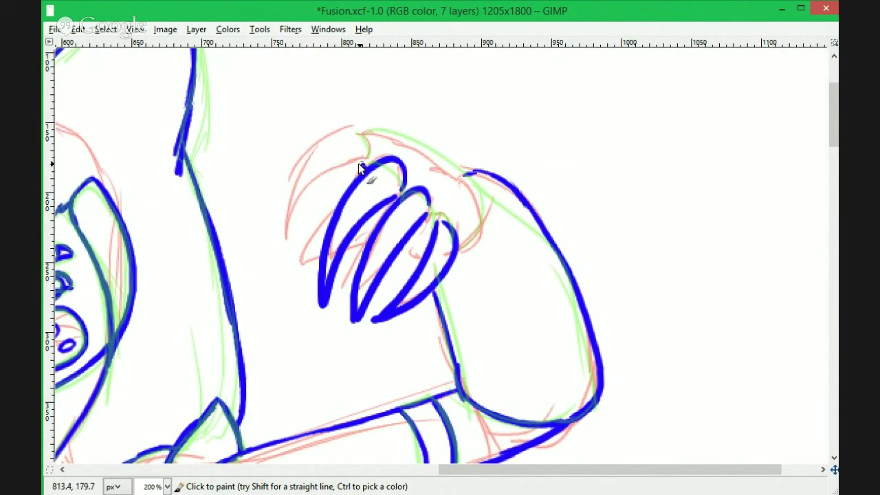
{"action": "left_click_drag", "start_coordinate": [364, 164], "coordinate": [290, 245]}
{"action": "left_click_drag", "start_coordinate": [373, 162], "coordinate": [285, 241]}
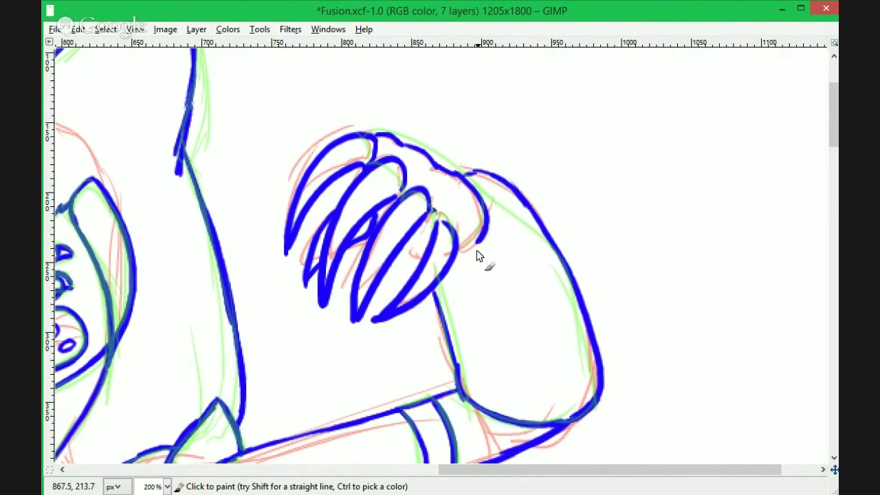
{"action": "key", "text": "shift+e"}
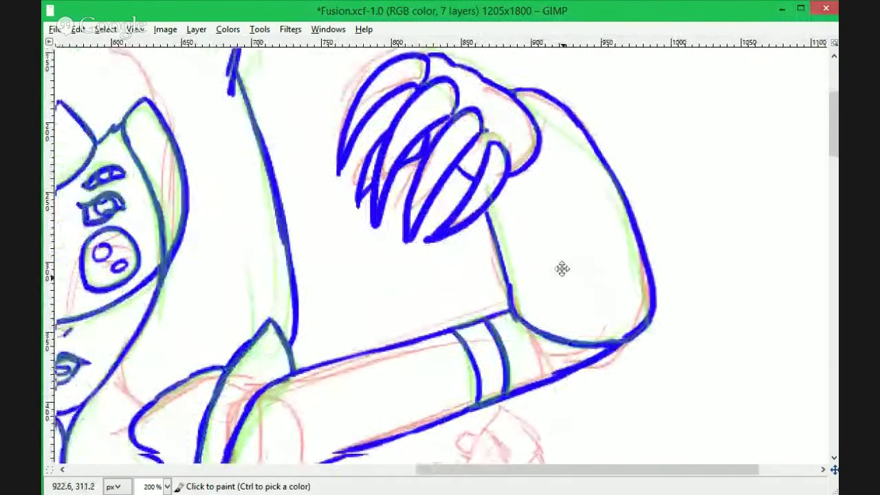
Ink the torso side and the folded arm running from the shoulder down to its elbow on the viewer's right.
{"action": "key", "text": "shift+e"}
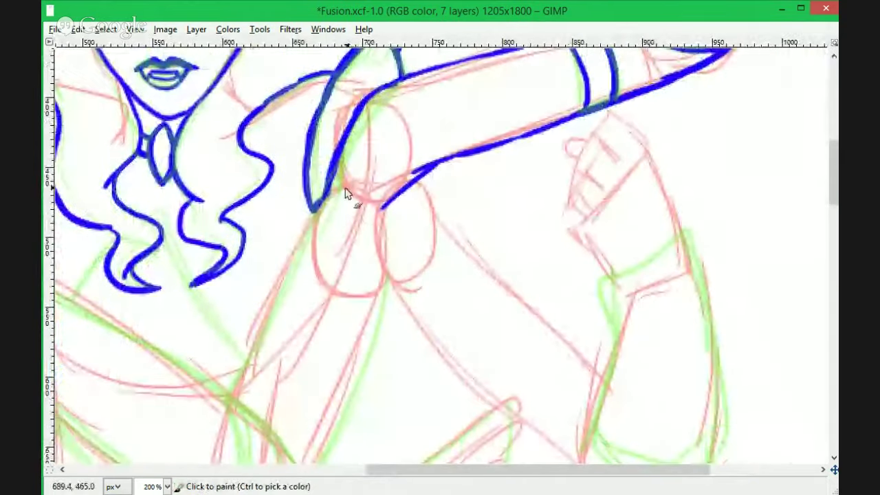
{"action": "left_click_drag", "start_coordinate": [337, 182], "coordinate": [314, 208]}
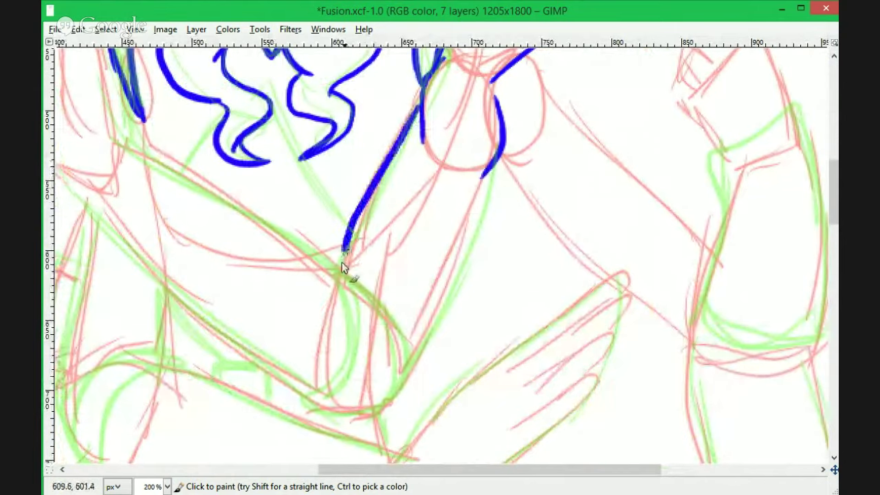
{"action": "left_click_drag", "start_coordinate": [480, 178], "coordinate": [359, 403]}
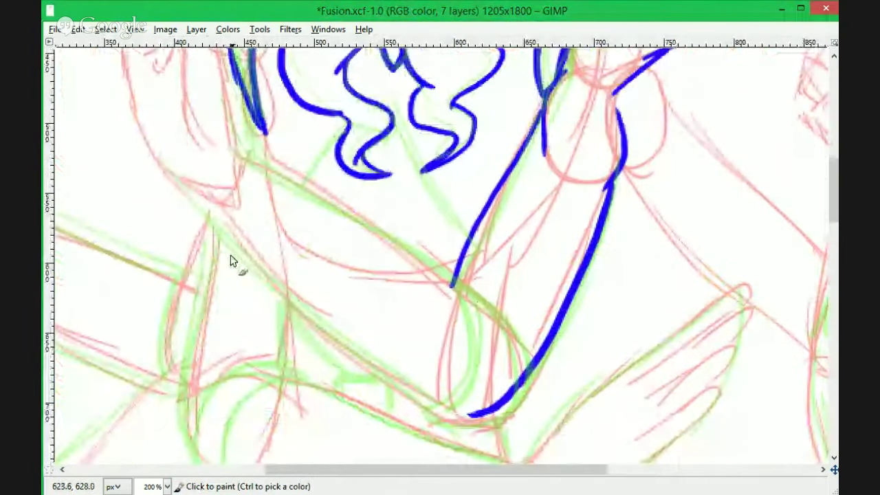
Ink the long extended finger and wrist edges of the raised hand beside the hair on the viewer's left.
{"action": "mouse_move", "coordinate": [357, 200]}
{"action": "left_mouse_down"}
{"action": "mouse_move", "coordinate": [434, 373]}
{"action": "mouse_move", "coordinate": [479, 434]}
{"action": "left_mouse_up"}
{"action": "mouse_move", "coordinate": [273, 129]}
{"action": "left_mouse_down"}
{"action": "mouse_move", "coordinate": [326, 384]}
{"action": "mouse_move", "coordinate": [351, 305]}
{"action": "mouse_move", "coordinate": [370, 397]}
{"action": "left_mouse_up"}
{"action": "left_click_drag", "start_coordinate": [442, 351], "coordinate": [415, 265]}
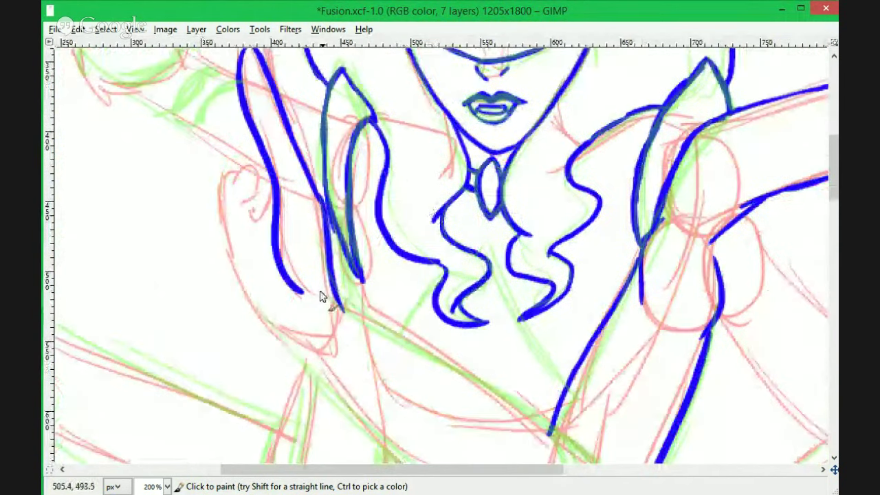
{"action": "key", "text": "shift+e"}
{"action": "left_click_drag", "start_coordinate": [346, 325], "coordinate": [343, 313]}
{"action": "key", "text": "p"}
{"action": "left_click_drag", "start_coordinate": [399, 247], "coordinate": [429, 385]}
{"action": "mouse_move", "coordinate": [352, 334]}
{"action": "left_mouse_down"}
{"action": "mouse_move", "coordinate": [297, 147]}
{"action": "mouse_move", "coordinate": [352, 333]}
{"action": "left_mouse_up"}
{"action": "key", "text": "ctrl+z"}
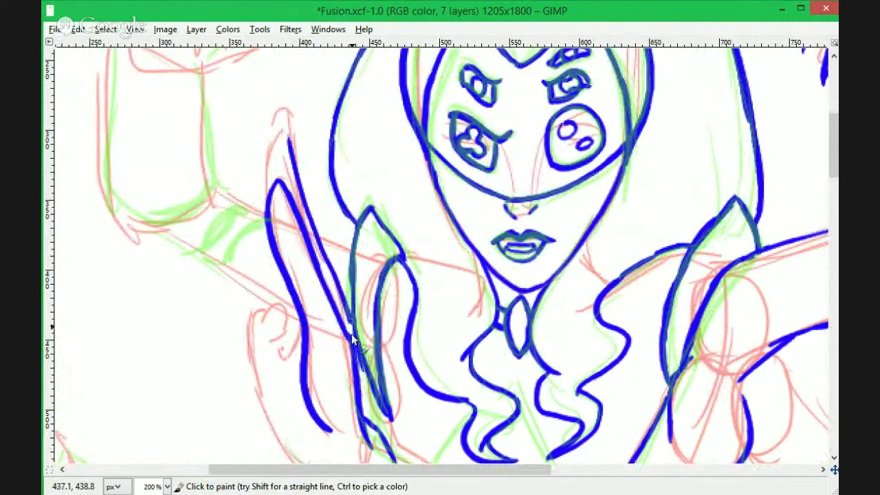
Ink the small curled finger and the outer edge of that raised hand down to the wrist.
{"action": "scroll", "coordinate": [292, 223], "scroll_direction": "down", "scroll_amount": 4}
{"action": "scroll", "coordinate": [293, 223], "scroll_direction": "left", "scroll_amount": 1}
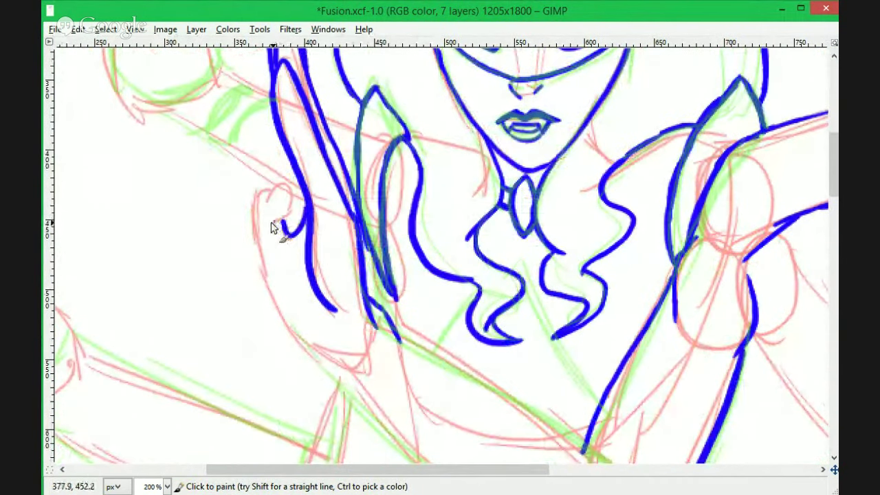
{"action": "left_click_drag", "start_coordinate": [269, 229], "coordinate": [303, 345]}
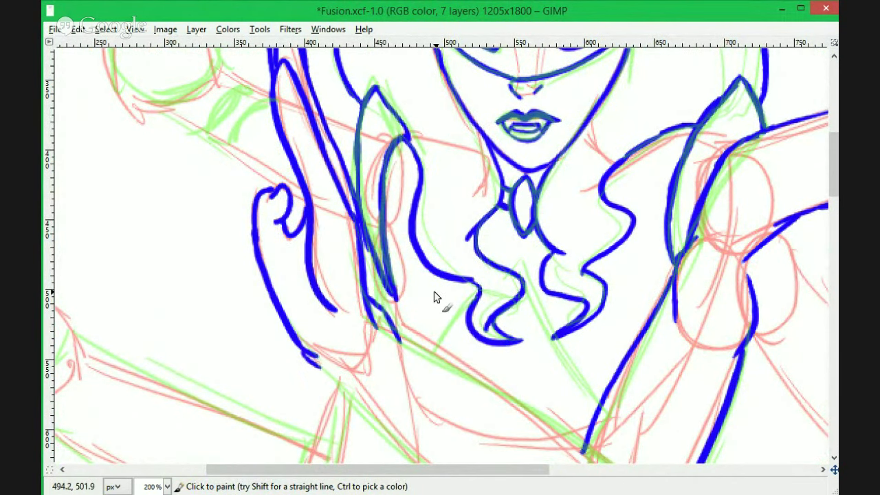
Clean up the wrist lines and ink both edges of the folded forearm from the wrist down to the elbow.
{"action": "mouse_move", "coordinate": [497, 320]}
{"action": "left_mouse_down"}
{"action": "mouse_move", "coordinate": [521, 419]}
{"action": "mouse_move", "coordinate": [317, 170]}
{"action": "left_mouse_up"}
{"action": "key", "text": "shift+e"}
{"action": "left_click_drag", "start_coordinate": [197, 163], "coordinate": [214, 182]}
{"action": "key", "text": "p"}
{"action": "left_click_drag", "start_coordinate": [178, 125], "coordinate": [180, 130]}
{"action": "mouse_move", "coordinate": [201, 159]}
{"action": "left_mouse_down"}
{"action": "mouse_move", "coordinate": [361, 271]}
{"action": "mouse_move", "coordinate": [440, 423]}
{"action": "left_mouse_up"}
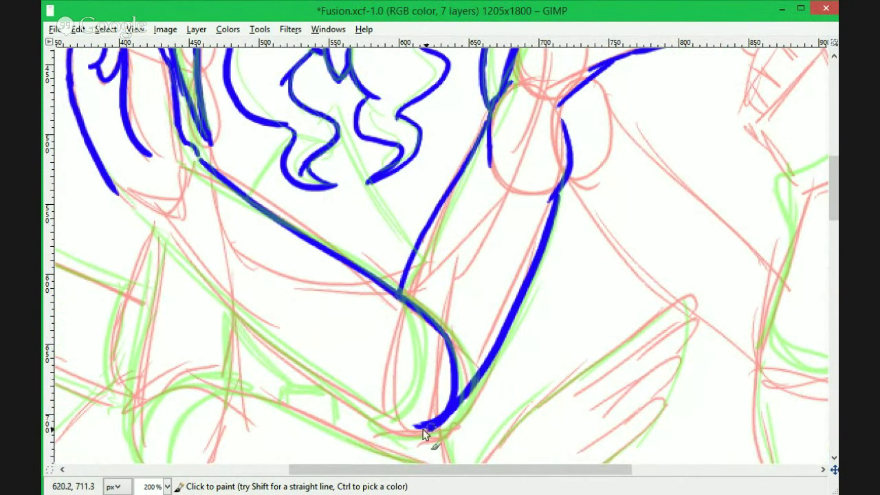
{"action": "mouse_move", "coordinate": [136, 216]}
{"action": "left_mouse_down"}
{"action": "mouse_move", "coordinate": [344, 405]}
{"action": "mouse_move", "coordinate": [412, 428]}
{"action": "left_mouse_up"}
Ink the inner cuff curve near the folded arm's elbow, undoing the faulty attempts.
{"action": "key", "text": "shift+e"}
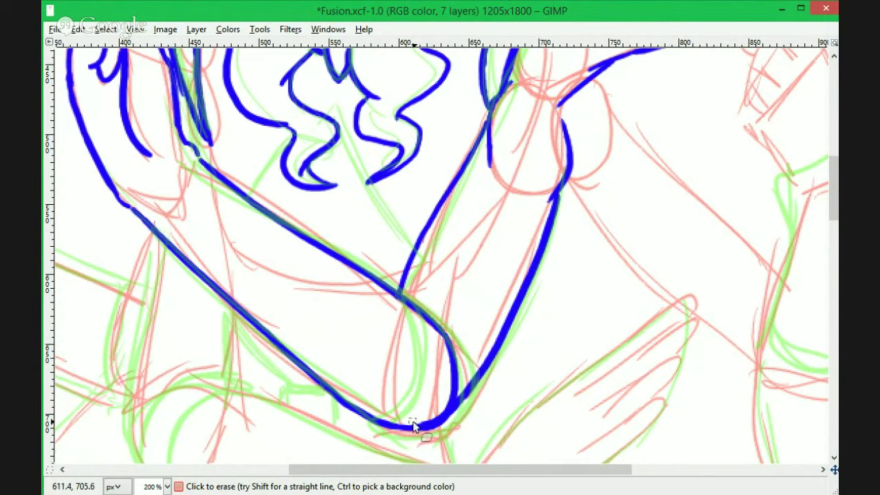
{"action": "mouse_move", "coordinate": [404, 300]}
{"action": "left_mouse_down"}
{"action": "mouse_move", "coordinate": [371, 413]}
{"action": "mouse_move", "coordinate": [410, 370]}
{"action": "mouse_move", "coordinate": [405, 304]}
{"action": "left_mouse_up"}
{"action": "key", "text": "ctrl+z"}
{"action": "key", "text": "ctrl+z"}
Ink the shoulder curve and both edges of the second upper arm on the viewer's right.
{"action": "left_click_drag", "start_coordinate": [546, 335], "coordinate": [574, 434]}
{"action": "left_click_drag", "start_coordinate": [572, 273], "coordinate": [584, 383]}
{"action": "mouse_move", "coordinate": [158, 231]}
{"action": "left_mouse_down"}
{"action": "mouse_move", "coordinate": [179, 183]}
{"action": "mouse_move", "coordinate": [169, 164]}
{"action": "left_mouse_up"}
{"action": "mouse_move", "coordinate": [554, 450]}
{"action": "left_mouse_down"}
{"action": "mouse_move", "coordinate": [491, 243]}
{"action": "mouse_move", "coordinate": [163, 281]}
{"action": "left_mouse_up"}
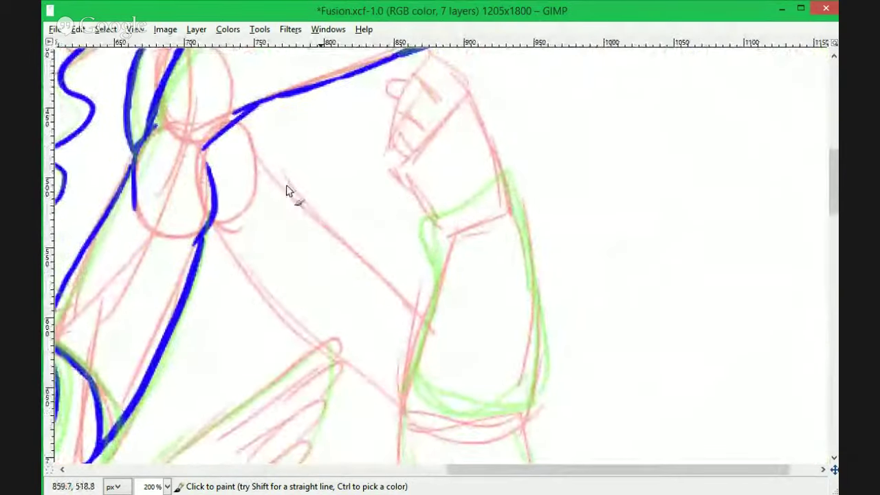
{"action": "left_click_drag", "start_coordinate": [238, 122], "coordinate": [278, 191]}
{"action": "left_click_drag", "start_coordinate": [205, 232], "coordinate": [241, 244]}
{"action": "mouse_move", "coordinate": [591, 333]}
{"action": "left_mouse_down"}
{"action": "mouse_move", "coordinate": [462, 239]}
{"action": "mouse_move", "coordinate": [534, 249]}
{"action": "left_mouse_up"}
{"action": "left_click_drag", "start_coordinate": [165, 161], "coordinate": [339, 328]}
{"action": "left_click_drag", "start_coordinate": [219, 97], "coordinate": [366, 232]}
{"action": "mouse_move", "coordinate": [476, 243]}
{"action": "left_mouse_down"}
{"action": "mouse_move", "coordinate": [450, 263]}
{"action": "mouse_move", "coordinate": [454, 225]}
{"action": "left_mouse_up"}
Ink the sides of the raised sleeve below the horizontal arm on the viewer's right.
{"action": "mouse_move", "coordinate": [340, 115]}
{"action": "left_mouse_down"}
{"action": "mouse_move", "coordinate": [334, 282]}
{"action": "mouse_move", "coordinate": [392, 307]}
{"action": "left_mouse_up"}
{"action": "scroll", "coordinate": [367, 130], "scroll_direction": "right", "scroll_amount": 3}
{"action": "scroll", "coordinate": [367, 130], "scroll_direction": "up", "scroll_amount": 3}
{"action": "left_click_drag", "start_coordinate": [383, 204], "coordinate": [322, 363]}
Ink the back of the raised fist and its row of curled fingers.
{"action": "left_click_drag", "start_coordinate": [313, 116], "coordinate": [371, 259]}
{"action": "left_click_drag", "start_coordinate": [336, 305], "coordinate": [321, 269]}
{"action": "left_click_drag", "start_coordinate": [412, 255], "coordinate": [377, 187]}
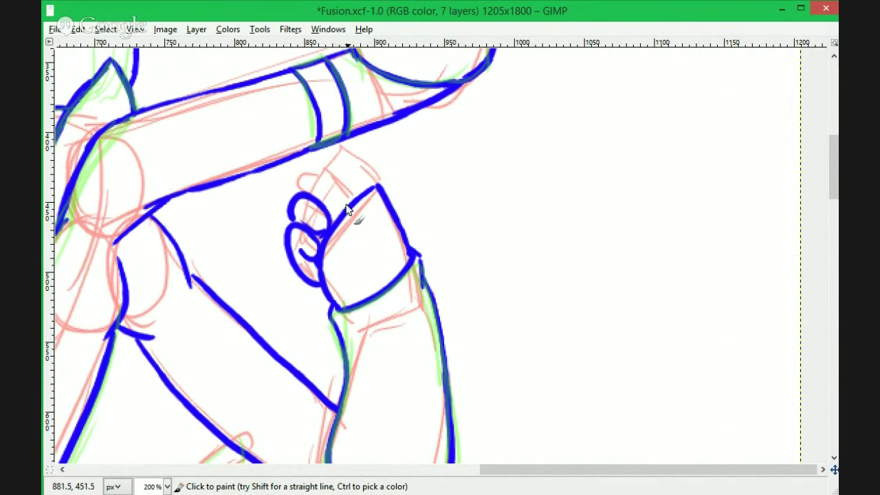
{"action": "left_click_drag", "start_coordinate": [353, 196], "coordinate": [303, 194]}
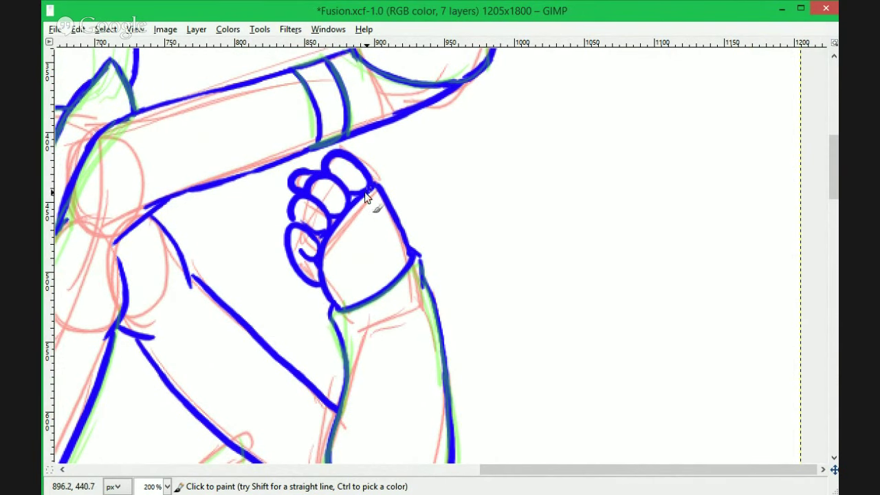
Ink both sides and the flared cuff of the hanging forearm on the viewer's right, and start its hand.
{"action": "scroll", "coordinate": [375, 191], "scroll_direction": "down", "scroll_amount": 10}
{"action": "scroll", "coordinate": [327, 94], "scroll_direction": "up", "scroll_amount": 1}
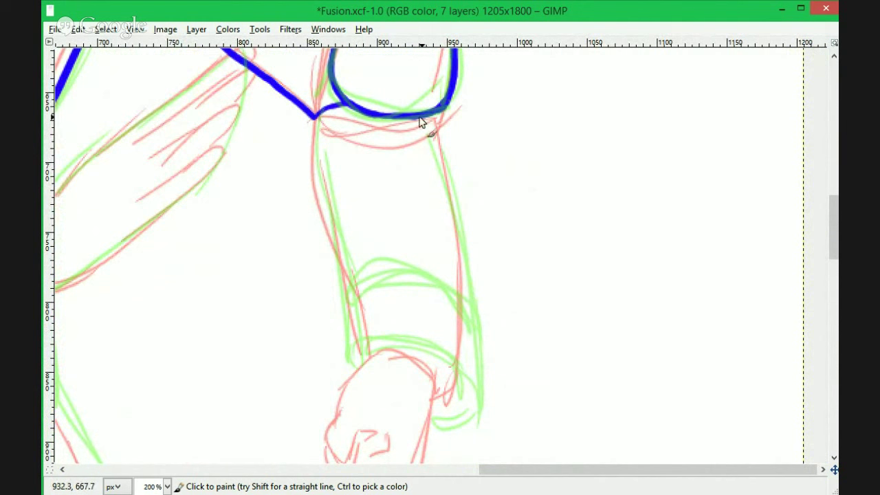
{"action": "left_click_drag", "start_coordinate": [314, 118], "coordinate": [355, 360]}
{"action": "mouse_move", "coordinate": [432, 118]}
{"action": "left_mouse_down"}
{"action": "mouse_move", "coordinate": [483, 301]}
{"action": "mouse_move", "coordinate": [493, 416]}
{"action": "left_mouse_up"}
{"action": "left_click_drag", "start_coordinate": [562, 316], "coordinate": [501, 181]}
{"action": "left_click_drag", "start_coordinate": [432, 280], "coordinate": [378, 298]}
{"action": "mouse_move", "coordinate": [294, 230]}
{"action": "left_mouse_down"}
{"action": "mouse_move", "coordinate": [365, 280]}
{"action": "mouse_move", "coordinate": [388, 222]}
{"action": "left_mouse_up"}
{"action": "key", "text": "ctrl+z"}
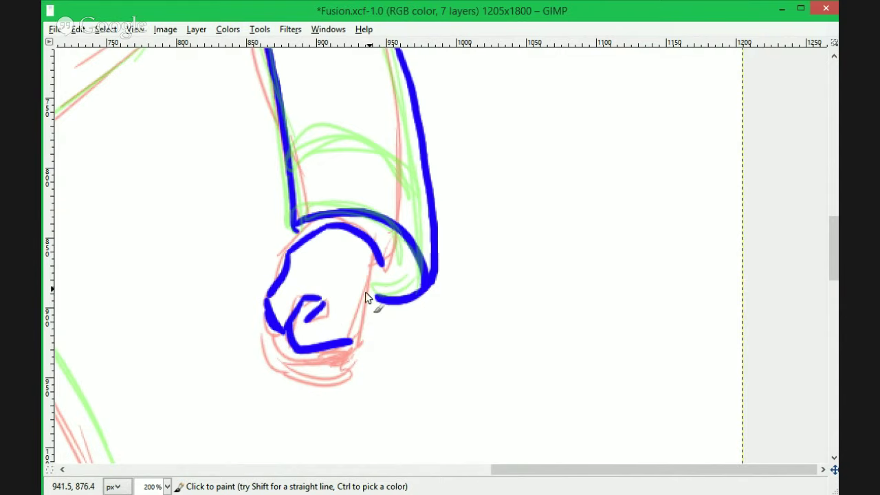
Finish inking the outline of the hanging hand on the viewer's right.
{"action": "left_click_drag", "start_coordinate": [232, 126], "coordinate": [377, 141]}
{"action": "mouse_move", "coordinate": [342, 58]}
{"action": "left_mouse_down"}
{"action": "mouse_move", "coordinate": [346, 103]}
{"action": "mouse_move", "coordinate": [311, 53]}
{"action": "left_mouse_up"}
{"action": "left_click_drag", "start_coordinate": [307, 165], "coordinate": [343, 389]}
{"action": "mouse_move", "coordinate": [322, 84]}
{"action": "left_mouse_down"}
{"action": "mouse_move", "coordinate": [360, 310]}
{"action": "mouse_move", "coordinate": [372, 286]}
{"action": "left_mouse_up"}
Add the second extended finger behind the raised hand and ink the V neckline with its short collar lines.
{"action": "mouse_move", "coordinate": [305, 169]}
{"action": "left_mouse_down"}
{"action": "mouse_move", "coordinate": [386, 288]}
{"action": "mouse_move", "coordinate": [480, 101]}
{"action": "left_mouse_up"}
{"action": "mouse_move", "coordinate": [201, 55]}
{"action": "left_mouse_down"}
{"action": "mouse_move", "coordinate": [444, 210]}
{"action": "mouse_move", "coordinate": [425, 87]}
{"action": "left_mouse_up"}
{"action": "left_click_drag", "start_coordinate": [310, 167], "coordinate": [244, 232]}
{"action": "left_click_drag", "start_coordinate": [284, 277], "coordinate": [328, 219]}
{"action": "left_click_drag", "start_coordinate": [370, 180], "coordinate": [451, 324]}
{"action": "left_click_drag", "start_coordinate": [422, 249], "coordinate": [404, 302]}
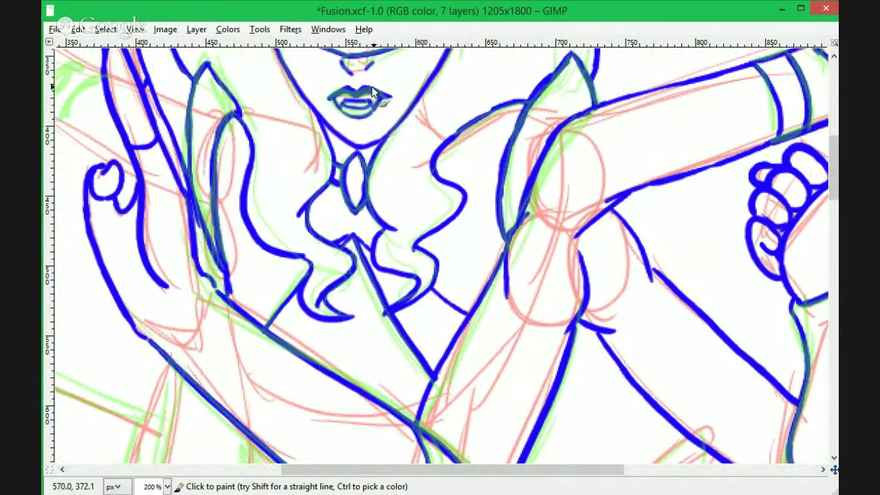
{"action": "left_click_drag", "start_coordinate": [235, 278], "coordinate": [229, 281]}
Ink the upper arm edges, the two band curves and the sleeve's rounded bottom on the viewer's left.
{"action": "mouse_move", "coordinate": [457, 378]}
{"action": "left_mouse_down"}
{"action": "mouse_move", "coordinate": [539, 169]}
{"action": "mouse_move", "coordinate": [552, 476]}
{"action": "left_mouse_up"}
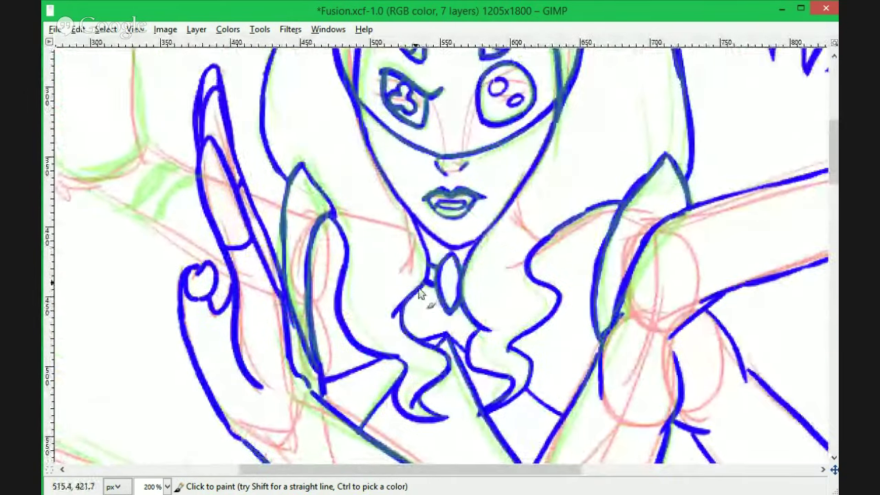
{"action": "scroll", "coordinate": [425, 288], "scroll_direction": "up", "scroll_amount": 3}
{"action": "scroll", "coordinate": [425, 287], "scroll_direction": "left", "scroll_amount": 3}
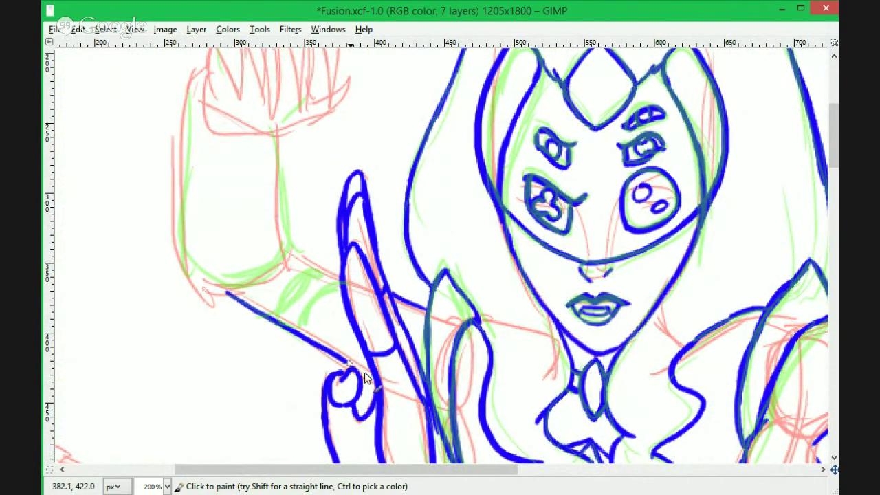
{"action": "scroll", "coordinate": [299, 338], "scroll_direction": "up", "scroll_amount": 1}
{"action": "mouse_move", "coordinate": [295, 298]}
{"action": "left_mouse_down"}
{"action": "mouse_move", "coordinate": [218, 337]}
{"action": "mouse_move", "coordinate": [182, 315]}
{"action": "left_mouse_up"}
{"action": "key", "text": "shift+e"}
{"action": "key", "text": "p"}
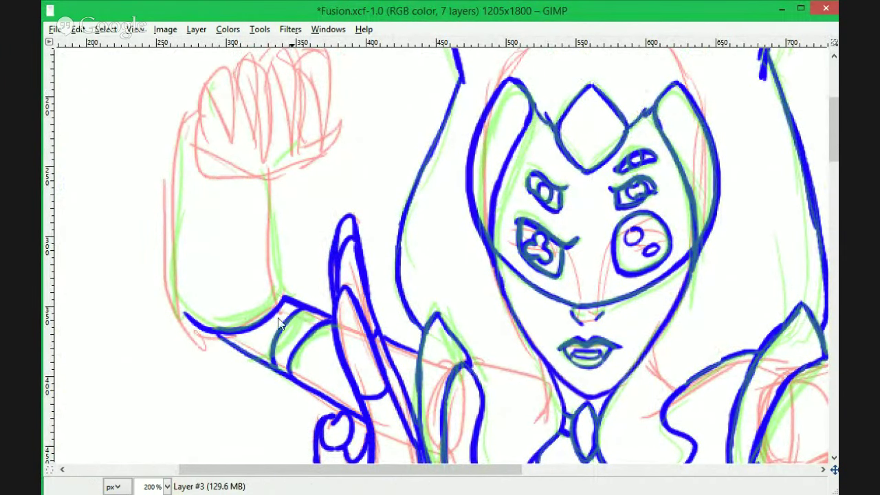
Ink both vertical sides of the raised sleeve on the viewer's left.
{"action": "left_click_drag", "start_coordinate": [272, 171], "coordinate": [285, 300]}
{"action": "mouse_move", "coordinate": [196, 114]}
{"action": "left_mouse_down"}
{"action": "mouse_move", "coordinate": [183, 130]}
{"action": "mouse_move", "coordinate": [186, 315]}
{"action": "left_mouse_up"}
{"action": "mouse_move", "coordinate": [521, 206]}
{"action": "left_mouse_down"}
{"action": "mouse_move", "coordinate": [420, 210]}
{"action": "mouse_move", "coordinate": [544, 294]}
{"action": "left_mouse_up"}
{"action": "mouse_move", "coordinate": [220, 207]}
{"action": "left_mouse_down"}
{"action": "mouse_move", "coordinate": [222, 237]}
{"action": "mouse_move", "coordinate": [292, 256]}
{"action": "mouse_move", "coordinate": [281, 265]}
{"action": "mouse_move", "coordinate": [221, 209]}
{"action": "left_mouse_up"}
{"action": "key", "text": "ctrl+z"}
Ink the fingers, thumb and curved lower edge of the raised hand above the sleeve, undoing faulty strokes.
{"action": "mouse_move", "coordinate": [522, 231]}
{"action": "left_mouse_down"}
{"action": "mouse_move", "coordinate": [176, 244]}
{"action": "mouse_move", "coordinate": [498, 275]}
{"action": "left_mouse_up"}
{"action": "left_click_drag", "start_coordinate": [206, 210], "coordinate": [241, 297]}
{"action": "mouse_move", "coordinate": [206, 211]}
{"action": "left_mouse_down"}
{"action": "mouse_move", "coordinate": [233, 207]}
{"action": "mouse_move", "coordinate": [242, 301]}
{"action": "left_mouse_up"}
{"action": "left_click_drag", "start_coordinate": [616, 257], "coordinate": [588, 223]}
{"action": "key", "text": "ctrl+z"}
{"action": "key", "text": "ctrl+z"}
{"action": "left_click_drag", "start_coordinate": [181, 171], "coordinate": [208, 271]}
{"action": "mouse_move", "coordinate": [227, 149]}
{"action": "left_mouse_down"}
{"action": "mouse_move", "coordinate": [270, 234]}
{"action": "mouse_move", "coordinate": [293, 244]}
{"action": "mouse_move", "coordinate": [334, 176]}
{"action": "left_mouse_up"}
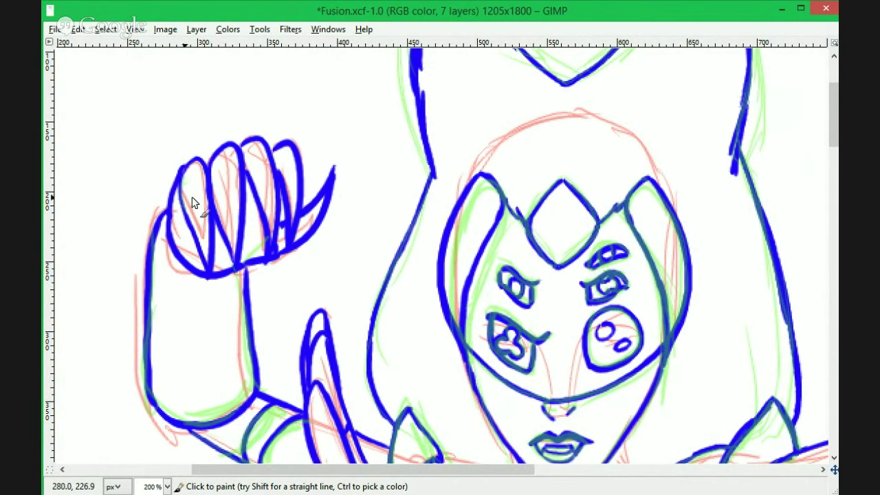
Ink the upper edge and first fingers of the flat open hand below the chest on the viewer's right.
{"action": "left_click_drag", "start_coordinate": [574, 275], "coordinate": [508, 55]}
{"action": "left_click_drag", "start_coordinate": [519, 354], "coordinate": [318, 295]}
{"action": "mouse_move", "coordinate": [363, 322]}
{"action": "left_mouse_down"}
{"action": "mouse_move", "coordinate": [553, 351]}
{"action": "mouse_move", "coordinate": [543, 450]}
{"action": "left_mouse_up"}
{"action": "mouse_move", "coordinate": [476, 127]}
{"action": "left_mouse_down"}
{"action": "mouse_move", "coordinate": [461, 331]}
{"action": "mouse_move", "coordinate": [494, 306]}
{"action": "mouse_move", "coordinate": [447, 58]}
{"action": "left_mouse_up"}
{"action": "left_click_drag", "start_coordinate": [338, 454], "coordinate": [283, 220]}
{"action": "mouse_move", "coordinate": [510, 335]}
{"action": "left_mouse_down"}
{"action": "mouse_move", "coordinate": [605, 243]}
{"action": "mouse_move", "coordinate": [729, 159]}
{"action": "left_mouse_up"}
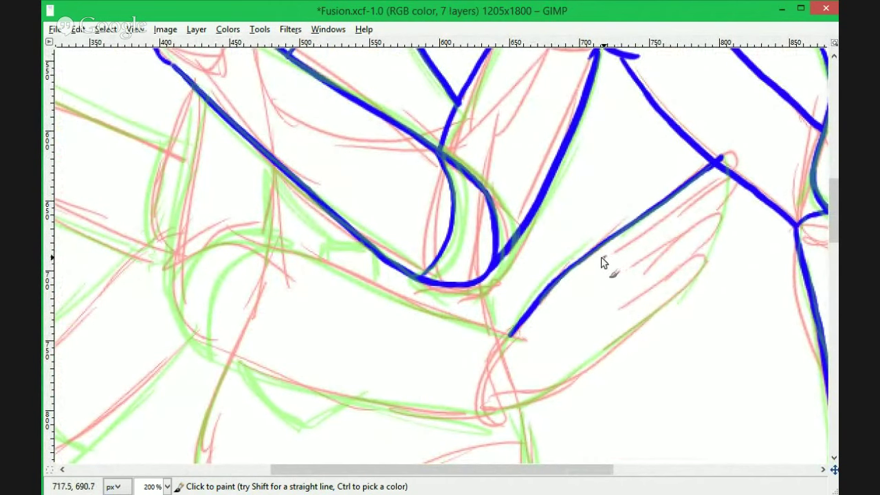
{"action": "left_click_drag", "start_coordinate": [604, 257], "coordinate": [740, 164]}
{"action": "left_click_drag", "start_coordinate": [609, 278], "coordinate": [729, 199]}
Erase the arm line where it crosses the open hand's fingertips.
{"action": "key", "text": "shift+e"}
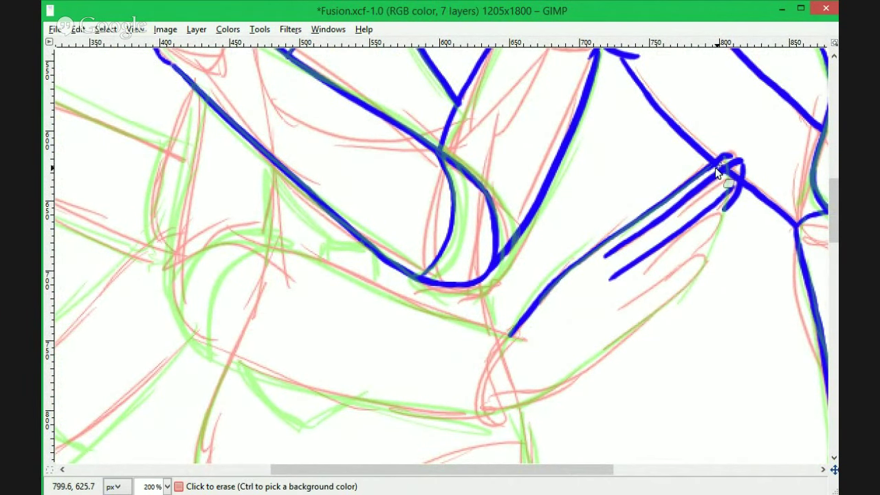
{"action": "left_click", "coordinate": [734, 190]}
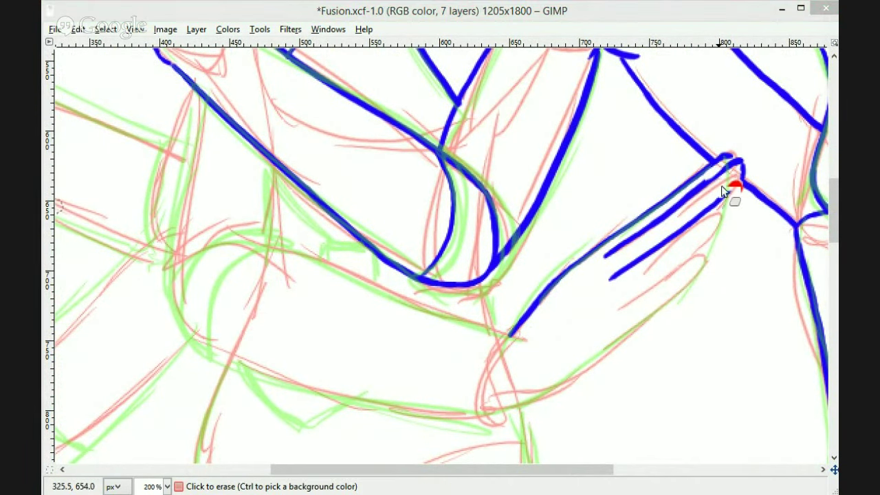
{"action": "key", "text": "p"}
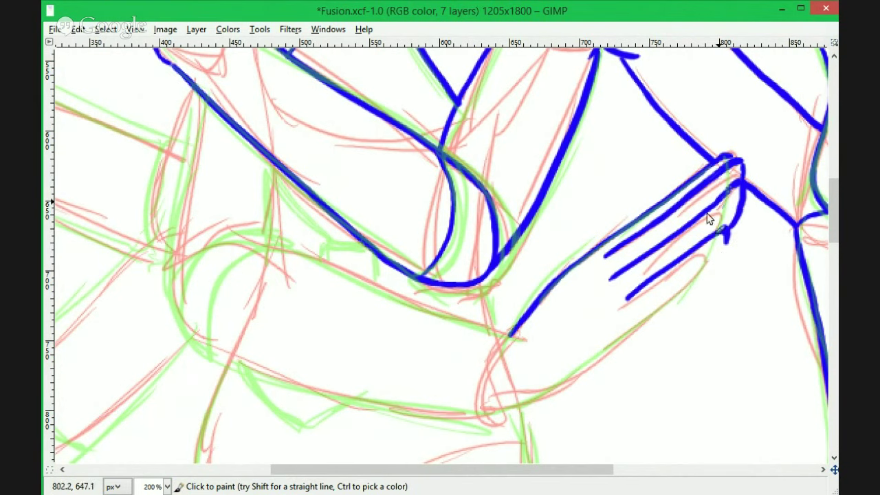
Ink the open hand's lower finger and bottom edge to the wrist, and add the short curves across the fingers.
{"action": "key", "text": "ctrl+z"}
{"action": "mouse_move", "coordinate": [727, 231]}
{"action": "left_mouse_down"}
{"action": "mouse_move", "coordinate": [703, 278]}
{"action": "mouse_move", "coordinate": [644, 331]}
{"action": "left_mouse_up"}
{"action": "left_click_drag", "start_coordinate": [644, 331], "coordinate": [506, 406]}
{"action": "key", "text": "ctrl+z"}
{"action": "left_click_drag", "start_coordinate": [658, 275], "coordinate": [677, 300]}
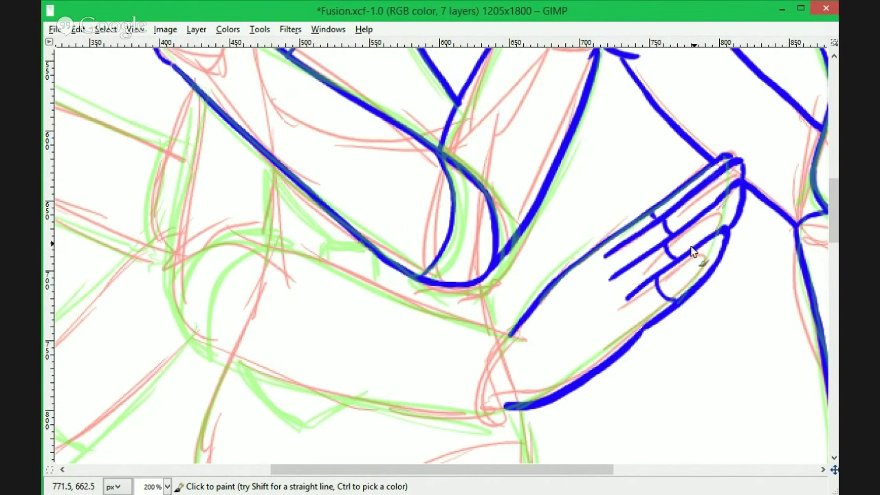
Ink the upper and lower edges of the forearm crossing the waist and its rounded elbow curves, redrawing faulty strokes.
{"action": "key", "text": "space"}
{"action": "left_click_drag", "start_coordinate": [499, 327], "coordinate": [511, 332]}
{"action": "mouse_move", "coordinate": [509, 399]}
{"action": "left_mouse_down"}
{"action": "mouse_move", "coordinate": [180, 334]}
{"action": "mouse_move", "coordinate": [269, 388]}
{"action": "left_mouse_up"}
{"action": "key", "text": "ctrl+z"}
{"action": "key", "text": "ctrl+z"}
{"action": "left_click_drag", "start_coordinate": [183, 326], "coordinate": [428, 395]}
{"action": "mouse_move", "coordinate": [185, 324]}
{"action": "left_mouse_down"}
{"action": "mouse_move", "coordinate": [268, 220]}
{"action": "mouse_move", "coordinate": [506, 327]}
{"action": "left_mouse_up"}
{"action": "mouse_move", "coordinate": [290, 237]}
{"action": "left_mouse_down"}
{"action": "mouse_move", "coordinate": [227, 312]}
{"action": "mouse_move", "coordinate": [235, 348]}
{"action": "mouse_move", "coordinate": [218, 340]}
{"action": "left_mouse_up"}
{"action": "key", "text": "ctrl+z"}
Ink the torso side line, the curved waist panel edge and the small box outline above the crossing forearm.
{"action": "key", "text": "space"}
{"action": "left_click_drag", "start_coordinate": [370, 248], "coordinate": [367, 312]}
{"action": "left_click_drag", "start_coordinate": [293, 179], "coordinate": [276, 262]}
{"action": "key", "text": "space"}
{"action": "left_click_drag", "start_coordinate": [175, 267], "coordinate": [178, 368]}
{"action": "key", "text": "ctrl+z"}
{"action": "left_click_drag", "start_coordinate": [187, 180], "coordinate": [171, 389]}
{"action": "left_click_drag", "start_coordinate": [270, 265], "coordinate": [320, 346]}
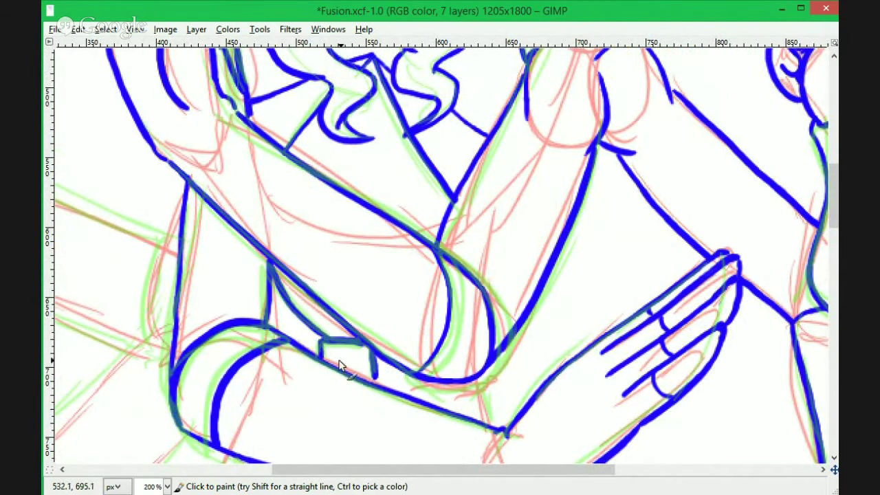
Ink the inner lines of the small waist box and the torso edge with a small arc near the wrist.
{"action": "key", "text": "space"}
{"action": "left_click_drag", "start_coordinate": [430, 222], "coordinate": [432, 232]}
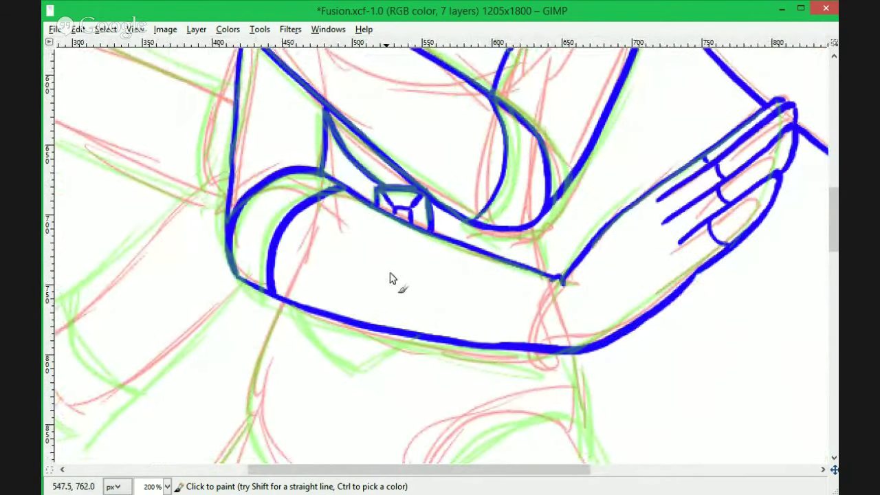
{"action": "key", "text": "space"}
{"action": "left_click_drag", "start_coordinate": [497, 160], "coordinate": [509, 200]}
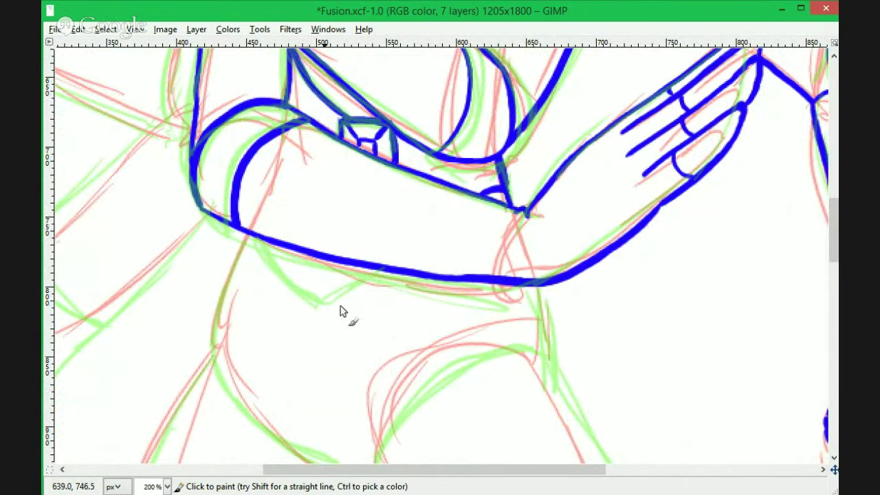
Ink the downward-pointing triangle below the crossing forearm and try the hip lines, undoing them.
{"action": "left_click_drag", "start_coordinate": [249, 235], "coordinate": [219, 359]}
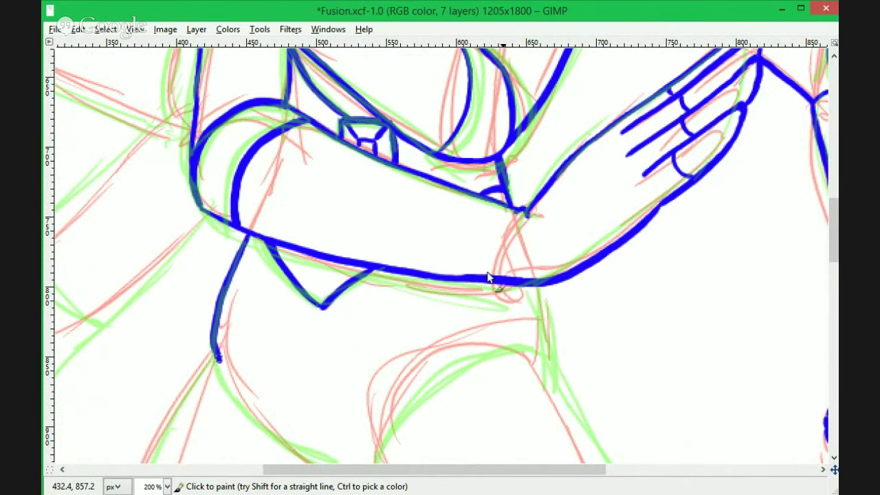
{"action": "left_click_drag", "start_coordinate": [540, 288], "coordinate": [557, 363]}
{"action": "key", "text": "space"}
{"action": "key", "text": "ctrl+z"}
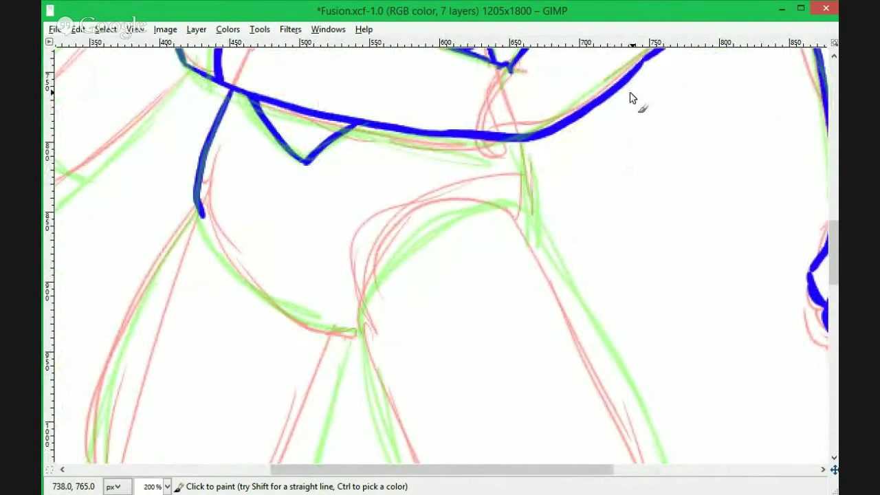
{"action": "key", "text": "ctrl+z"}
Ink the leotard bottom with angled hip sides and slanted leg edges meeting in a point.
{"action": "left_click_drag", "start_coordinate": [230, 88], "coordinate": [187, 182]}
{"action": "left_click_drag", "start_coordinate": [537, 185], "coordinate": [538, 202]}
{"action": "left_click_drag", "start_coordinate": [537, 200], "coordinate": [335, 366]}
{"action": "left_click_drag", "start_coordinate": [182, 208], "coordinate": [344, 380]}
{"action": "key", "text": "ctrl+z"}
{"action": "key", "text": "ctrl+z"}
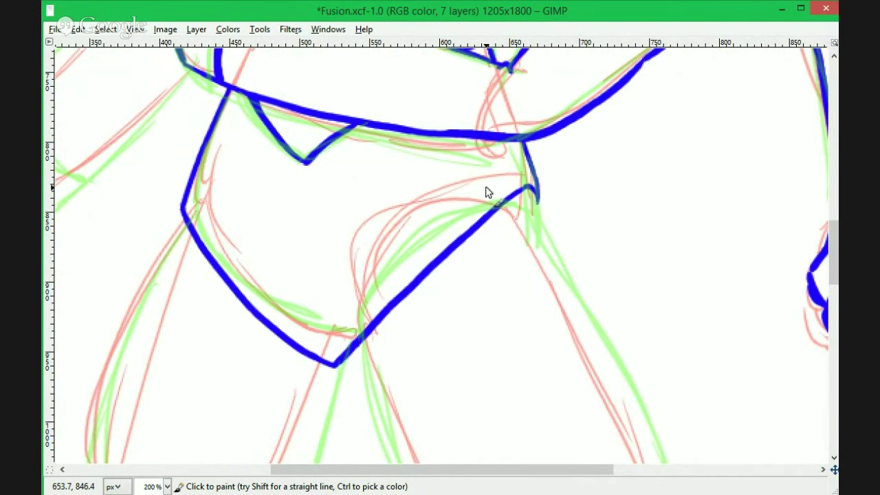
Ink the cuff, lower edge and shoulder end of the outstretched arm on the viewer's left.
{"action": "key", "text": "space"}
{"action": "key", "text": "space"}
{"action": "key", "text": "space"}
{"action": "mouse_move", "coordinate": [542, 175]}
{"action": "left_mouse_down"}
{"action": "mouse_move", "coordinate": [515, 319]}
{"action": "mouse_move", "coordinate": [529, 327]}
{"action": "left_mouse_up"}
{"action": "key", "text": "space"}
{"action": "mouse_move", "coordinate": [167, 226]}
{"action": "left_mouse_down"}
{"action": "mouse_move", "coordinate": [215, 146]}
{"action": "mouse_move", "coordinate": [373, 368]}
{"action": "mouse_move", "coordinate": [454, 372]}
{"action": "mouse_move", "coordinate": [454, 334]}
{"action": "left_mouse_up"}
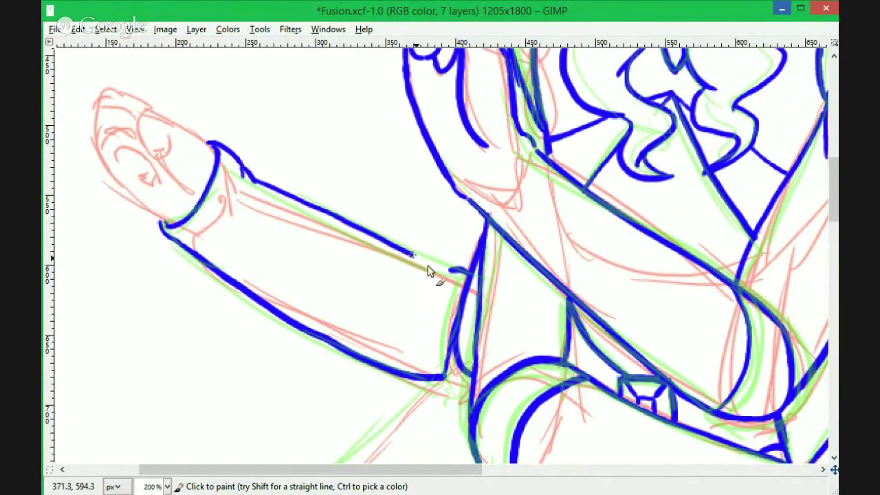
Ink the outstretched arm's upper edge, erasing and reshaping it into a smooth curve from the cuff.
{"action": "mouse_move", "coordinate": [244, 170]}
{"action": "left_mouse_down"}
{"action": "mouse_move", "coordinate": [469, 272]}
{"action": "mouse_move", "coordinate": [370, 231]}
{"action": "left_mouse_up"}
{"action": "key", "text": "shift+e"}
{"action": "key", "text": "p"}
{"action": "key", "text": "shift+e"}
{"action": "left_click_drag", "start_coordinate": [248, 172], "coordinate": [277, 190]}
{"action": "key", "text": "p"}
{"action": "left_click_drag", "start_coordinate": [324, 269], "coordinate": [445, 336]}
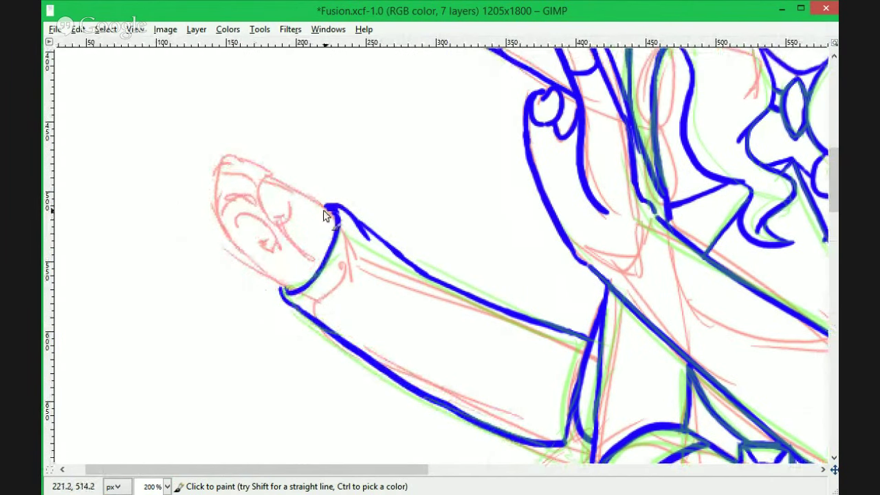
Ink the curled fingers and palm edges of the outstretched arm's fist, redrawing faulty strokes.
{"action": "left_click_drag", "start_coordinate": [223, 224], "coordinate": [258, 247]}
{"action": "key", "text": "ctrl+z"}
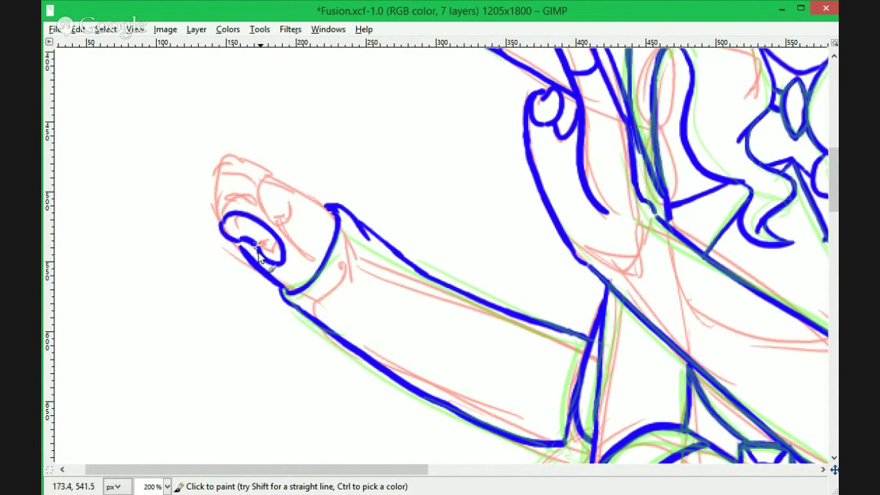
{"action": "key", "text": "ctrl+z"}
{"action": "left_click_drag", "start_coordinate": [292, 210], "coordinate": [319, 206]}
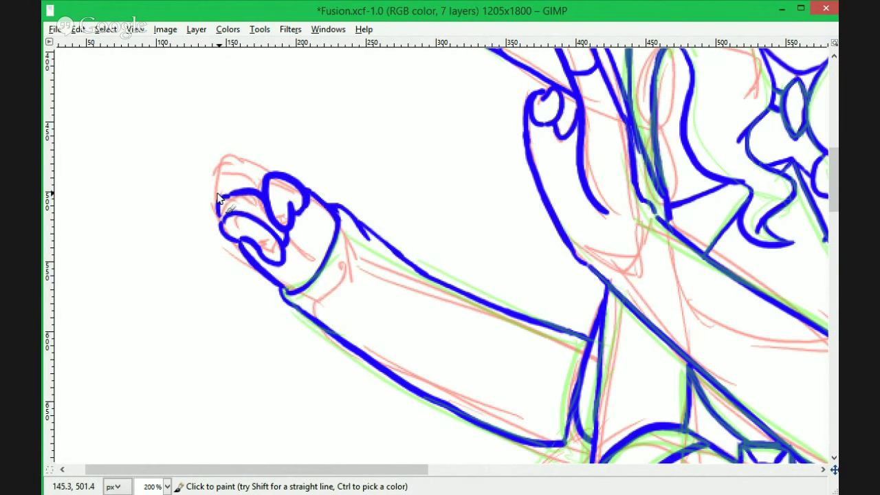
Ink the lowest sleeve on the viewer's left with both long edges, its end cuff and the band curve.
{"action": "left_click_drag", "start_coordinate": [621, 382], "coordinate": [419, 103]}
{"action": "mouse_move", "coordinate": [664, 182]}
{"action": "left_mouse_down"}
{"action": "mouse_move", "coordinate": [340, 216]}
{"action": "mouse_move", "coordinate": [704, 158]}
{"action": "left_mouse_up"}
{"action": "left_click_drag", "start_coordinate": [398, 142], "coordinate": [198, 302]}
{"action": "left_click_drag", "start_coordinate": [443, 235], "coordinate": [286, 401]}
{"action": "left_click_drag", "start_coordinate": [198, 303], "coordinate": [289, 399]}
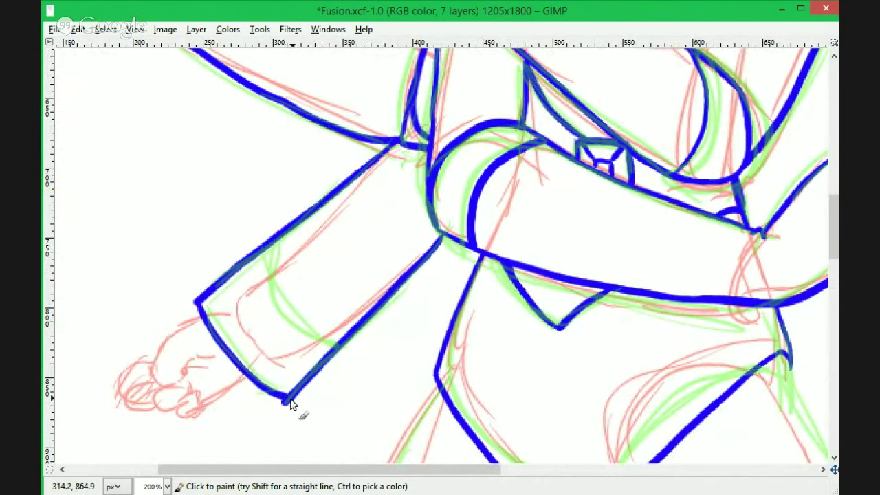
{"action": "left_click_drag", "start_coordinate": [266, 259], "coordinate": [339, 346]}
Ink a curved band across the lowest sleeve on the viewer's left, running parallel to its cuff edge.
{"action": "left_click_drag", "start_coordinate": [564, 333], "coordinate": [252, 257]}
{"action": "left_click_drag", "start_coordinate": [592, 261], "coordinate": [336, 254]}
{"action": "left_click_drag", "start_coordinate": [528, 209], "coordinate": [654, 240]}
{"action": "key", "text": "ctrl+z"}
{"action": "scroll", "coordinate": [440, 275], "scroll_direction": "left", "scroll_amount": 10}
{"action": "scroll", "coordinate": [440, 275], "scroll_direction": "up", "scroll_amount": 2}
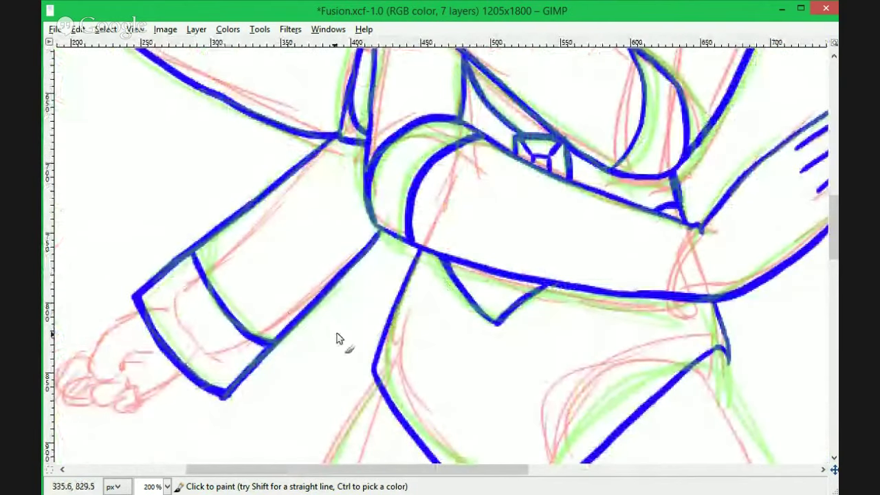
Ink the hand emerging from the lowest sleeve on the viewer's left, with its pointed fingers and curled thumb lines.
{"action": "scroll", "coordinate": [356, 221], "scroll_direction": "left", "scroll_amount": 5}
{"action": "scroll", "coordinate": [356, 220], "scroll_direction": "down", "scroll_amount": 2}
{"action": "left_click_drag", "start_coordinate": [356, 220], "coordinate": [380, 285]}
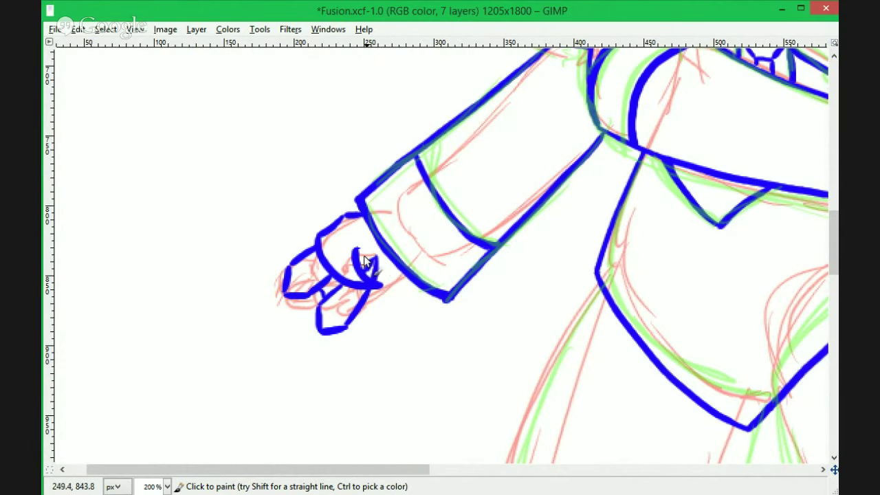
{"action": "left_click_drag", "start_coordinate": [700, 104], "coordinate": [487, 168]}
{"action": "scroll", "coordinate": [470, 206], "scroll_direction": "down", "scroll_amount": 2}
{"action": "left_click_drag", "start_coordinate": [470, 206], "coordinate": [496, 176]}
Ink the angular guard on the right-hand knee and the diamond-shaped guard on the left-hand knee.
{"action": "left_click_drag", "start_coordinate": [505, 346], "coordinate": [547, 346]}
{"action": "scroll", "coordinate": [547, 346], "scroll_direction": "down", "scroll_amount": 8}
{"action": "scroll", "coordinate": [516, 235], "scroll_direction": "up", "scroll_amount": 1}
{"action": "scroll", "coordinate": [515, 236], "scroll_direction": "right", "scroll_amount": 2}
{"action": "left_click_drag", "start_coordinate": [440, 377], "coordinate": [476, 357]}
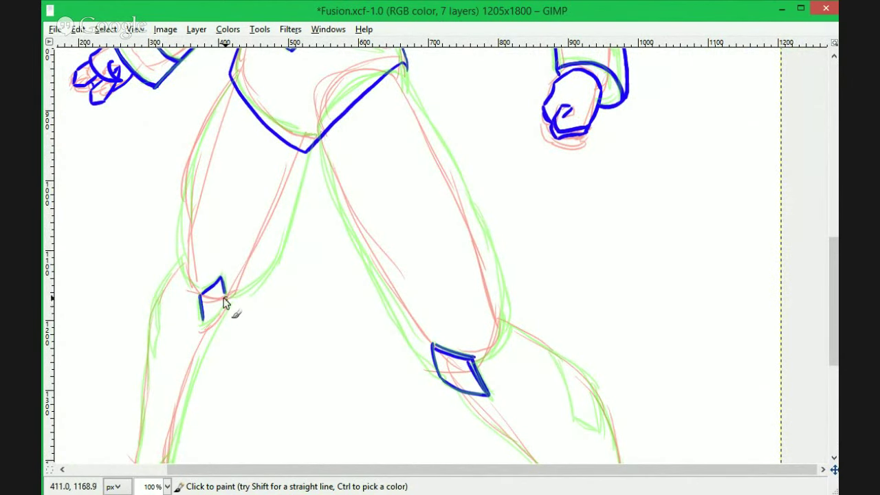
{"action": "left_click_drag", "start_coordinate": [344, 213], "coordinate": [414, 234]}
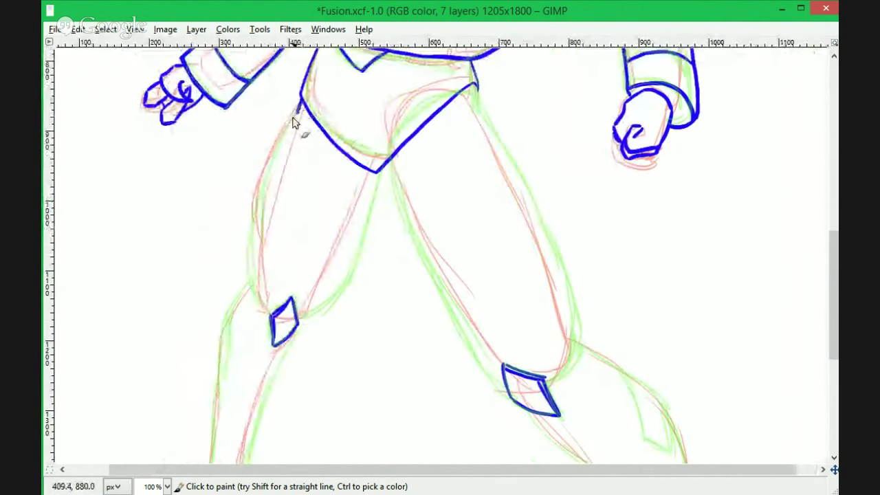
Ink the inner and outer edges of both thighs from the hips to the knee guards, redrawing faulty strokes.
{"action": "key", "text": "ctrl+z"}
{"action": "mouse_move", "coordinate": [302, 101]}
{"action": "left_mouse_down"}
{"action": "mouse_move", "coordinate": [274, 315]}
{"action": "mouse_move", "coordinate": [379, 165]}
{"action": "mouse_move", "coordinate": [359, 252]}
{"action": "mouse_move", "coordinate": [298, 324]}
{"action": "left_mouse_up"}
{"action": "key", "text": "ctrl+z"}
{"action": "key", "text": "ctrl+z"}
{"action": "mouse_move", "coordinate": [378, 174]}
{"action": "left_mouse_down"}
{"action": "mouse_move", "coordinate": [302, 326]}
{"action": "mouse_move", "coordinate": [478, 354]}
{"action": "left_mouse_up"}
{"action": "mouse_move", "coordinate": [520, 191]}
{"action": "left_mouse_down"}
{"action": "mouse_move", "coordinate": [560, 400]}
{"action": "mouse_move", "coordinate": [550, 231]}
{"action": "left_mouse_up"}
{"action": "key", "text": "ctrl+z"}
{"action": "scroll", "coordinate": [570, 166], "scroll_direction": "up", "scroll_amount": 3}
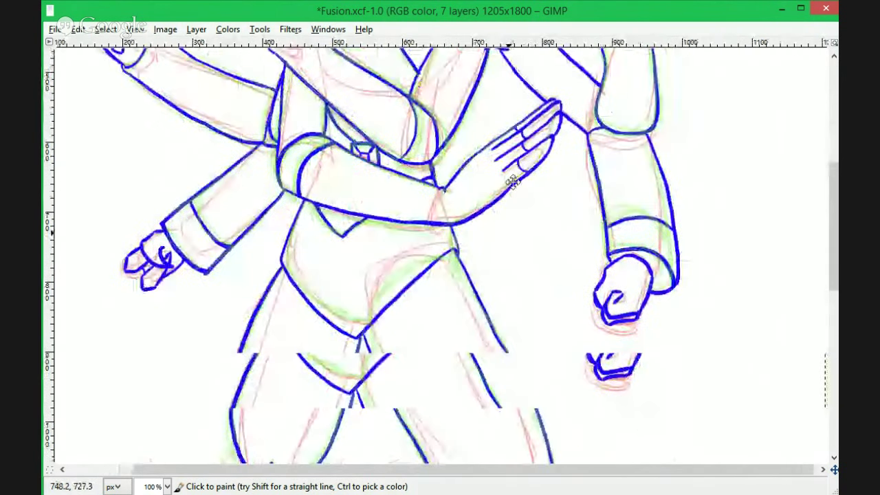
Ink the lower leg on the viewer's left with both long edges, the small calf panel and the curved ankle edge.
{"action": "scroll", "coordinate": [511, 177], "scroll_direction": "down", "scroll_amount": 6}
{"action": "left_click_drag", "start_coordinate": [296, 126], "coordinate": [241, 277]}
{"action": "mouse_move", "coordinate": [251, 71]}
{"action": "left_mouse_down"}
{"action": "mouse_move", "coordinate": [220, 242]}
{"action": "mouse_move", "coordinate": [223, 158]}
{"action": "mouse_move", "coordinate": [197, 272]}
{"action": "left_mouse_up"}
{"action": "key", "text": "ctrl+z"}
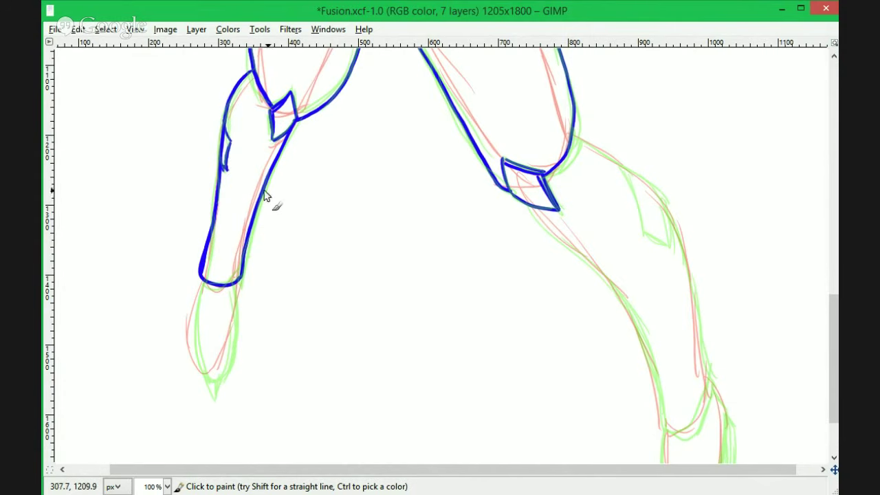
Ink the lower leg on the viewer's right with both long edges, the rounded ankle edge and the angular calf panel.
{"action": "mouse_move", "coordinate": [643, 294]}
{"action": "left_mouse_down"}
{"action": "mouse_move", "coordinate": [409, 222]}
{"action": "mouse_move", "coordinate": [423, 183]}
{"action": "left_mouse_up"}
{"action": "left_click_drag", "start_coordinate": [309, 95], "coordinate": [436, 323]}
{"action": "mouse_move", "coordinate": [481, 244]}
{"action": "left_mouse_down"}
{"action": "mouse_move", "coordinate": [684, 300]}
{"action": "mouse_move", "coordinate": [389, 306]}
{"action": "left_mouse_up"}
{"action": "left_click_drag", "start_coordinate": [270, 88], "coordinate": [388, 281]}
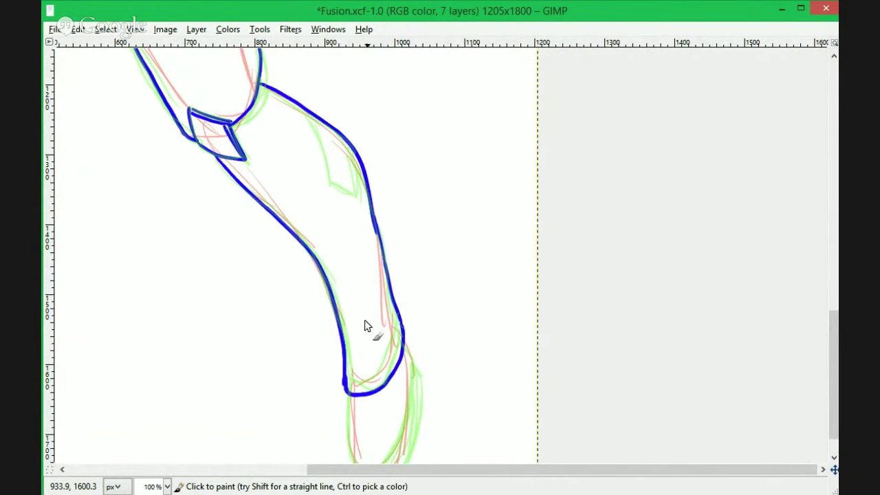
{"action": "scroll", "coordinate": [487, 221], "scroll_direction": "down", "scroll_amount": 3}
{"action": "scroll", "coordinate": [449, 245], "scroll_direction": "left", "scroll_amount": 2}
Hide the red sketch and make Layer #3 the active layer for further inking.
{"action": "scroll", "coordinate": [450, 245], "scroll_direction": "down", "scroll_amount": 3, "text": "ctrl"}
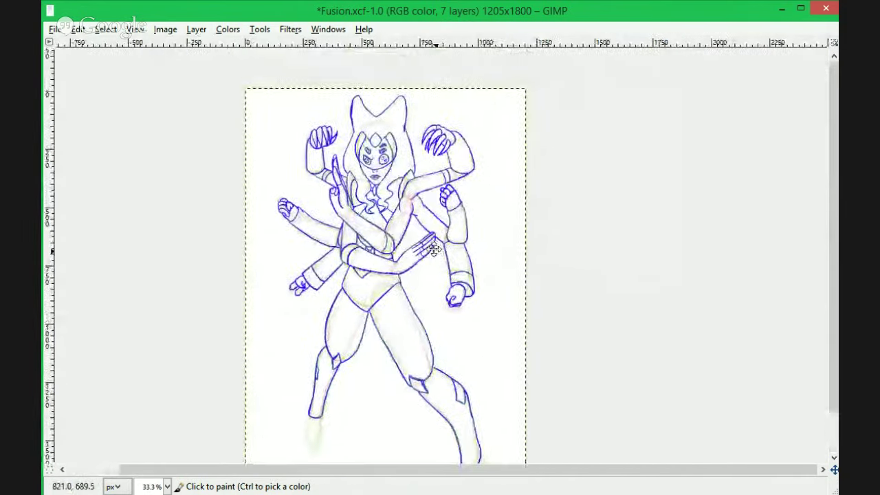
{"action": "left_click_drag", "start_coordinate": [394, 212], "coordinate": [399, 256]}
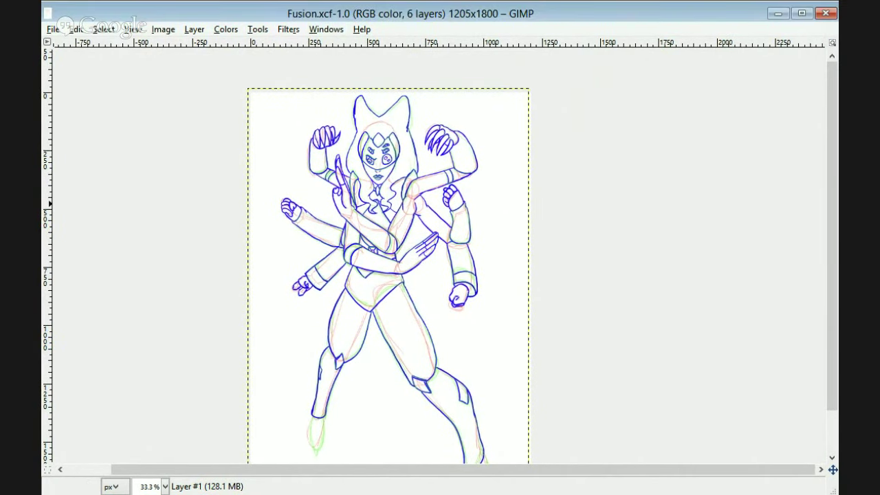
{"action": "scroll", "coordinate": [392, 275], "scroll_direction": "down", "scroll_amount": 3}
{"action": "key", "text": "ctrl+v"}
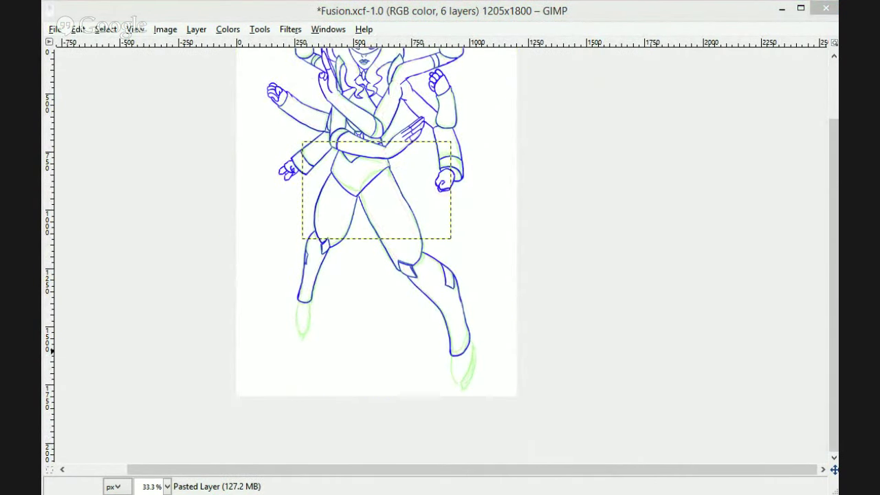
{"action": "key", "text": "ctrl+h"}
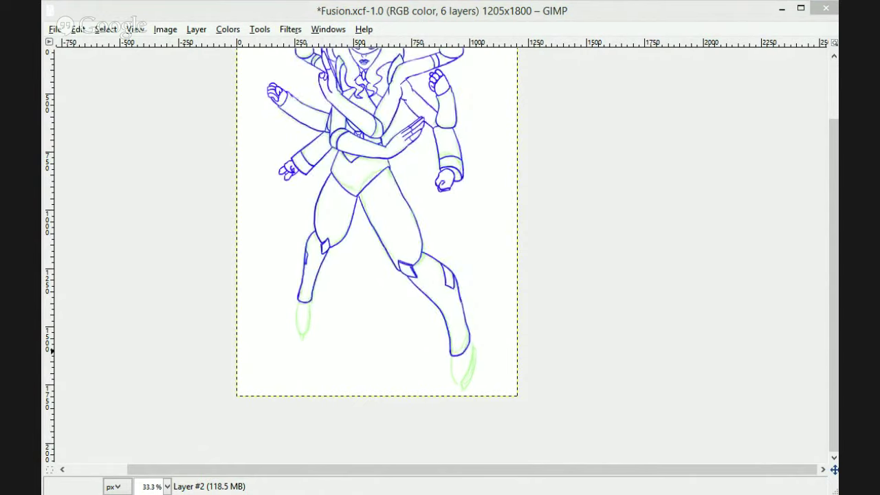
{"action": "scroll", "coordinate": [377, 220], "scroll_direction": "up", "scroll_amount": 2}
{"action": "scroll", "coordinate": [463, 220], "scroll_direction": "down", "scroll_amount": 3}
{"action": "scroll", "coordinate": [390, 269], "scroll_direction": "up", "scroll_amount": 4}
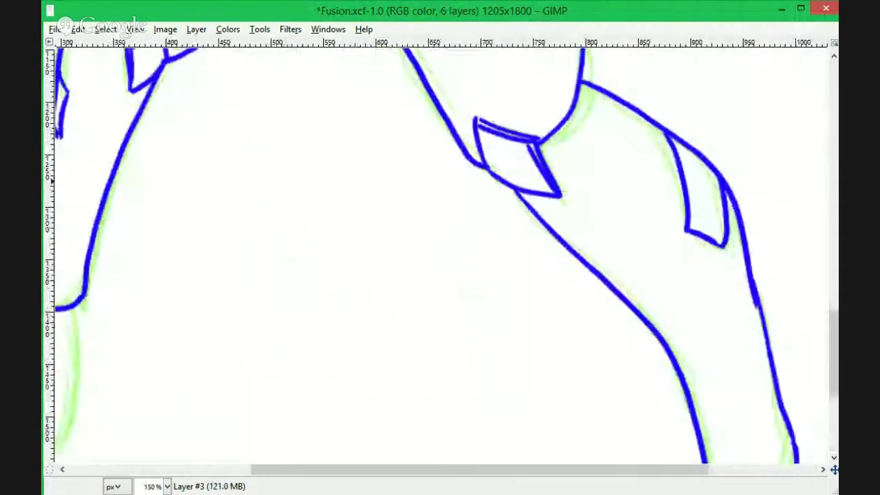
Ink the narrow foot on the viewer's left with a rounded oval outline and a pointed tip beneath it.
{"action": "scroll", "coordinate": [287, 271], "scroll_direction": "down", "scroll_amount": 3}
{"action": "left_click_drag", "start_coordinate": [231, 153], "coordinate": [239, 281]}
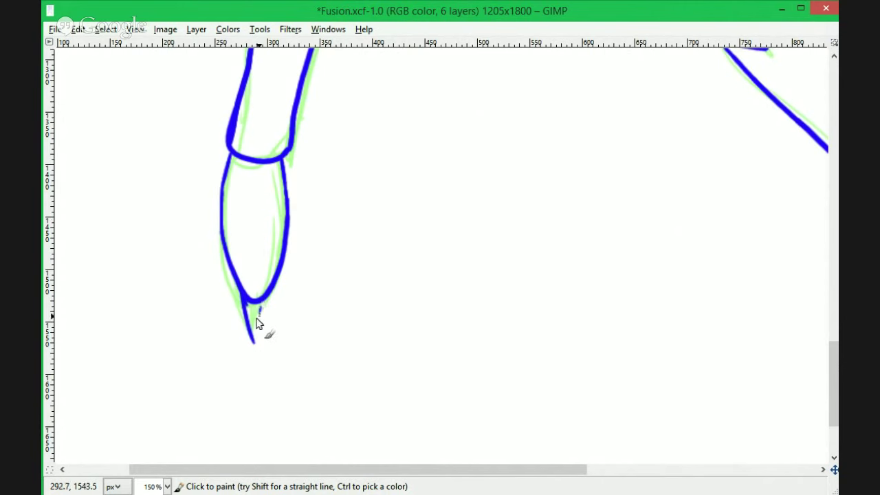
{"action": "left_click_drag", "start_coordinate": [249, 305], "coordinate": [262, 309]}
Ink the foot on the viewer's right with its front edge, long curved back piece and pointed lower tip.
{"action": "left_click_drag", "start_coordinate": [508, 292], "coordinate": [45, 74]}
{"action": "left_click_drag", "start_coordinate": [456, 181], "coordinate": [468, 323]}
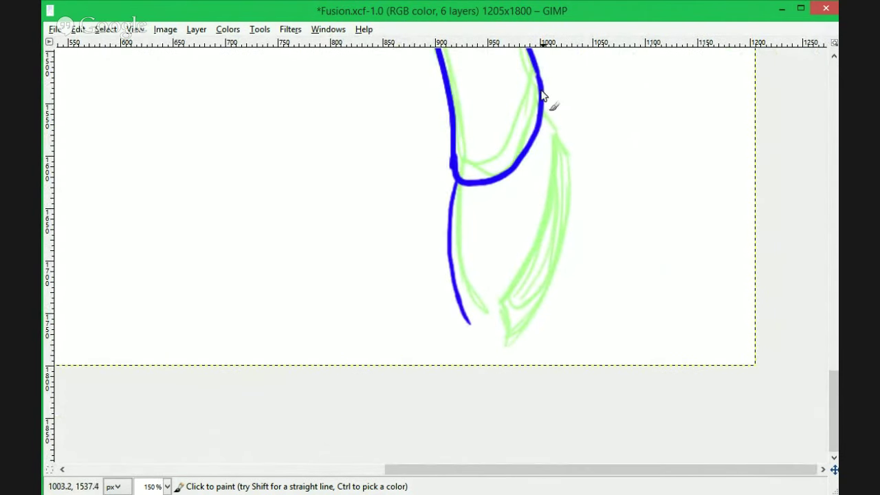
{"action": "left_click_drag", "start_coordinate": [543, 91], "coordinate": [562, 128]}
{"action": "left_click_drag", "start_coordinate": [559, 125], "coordinate": [477, 329]}
{"action": "left_click_drag", "start_coordinate": [573, 227], "coordinate": [492, 366]}
{"action": "mouse_move", "coordinate": [560, 142]}
{"action": "left_mouse_down"}
{"action": "mouse_move", "coordinate": [564, 186]}
{"action": "mouse_move", "coordinate": [502, 339]}
{"action": "left_mouse_up"}
{"action": "left_click_drag", "start_coordinate": [498, 323], "coordinate": [503, 343]}
{"action": "scroll", "coordinate": [582, 374], "scroll_direction": "down", "scroll_amount": 5}
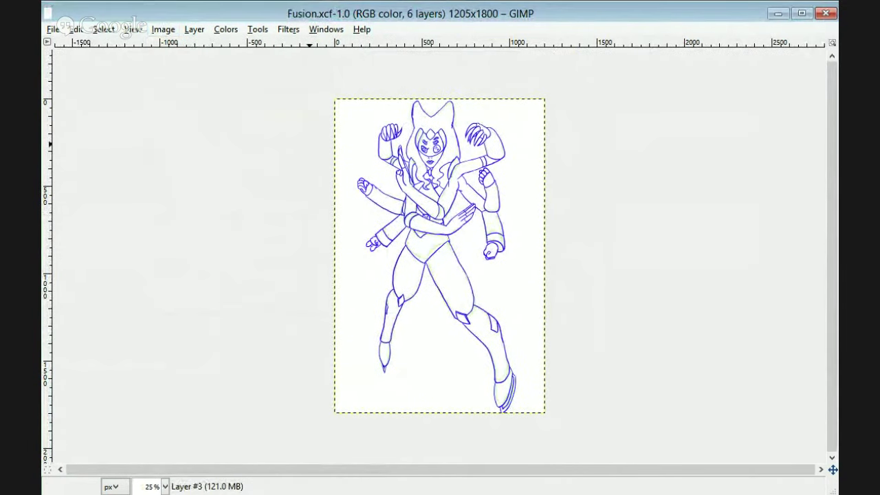